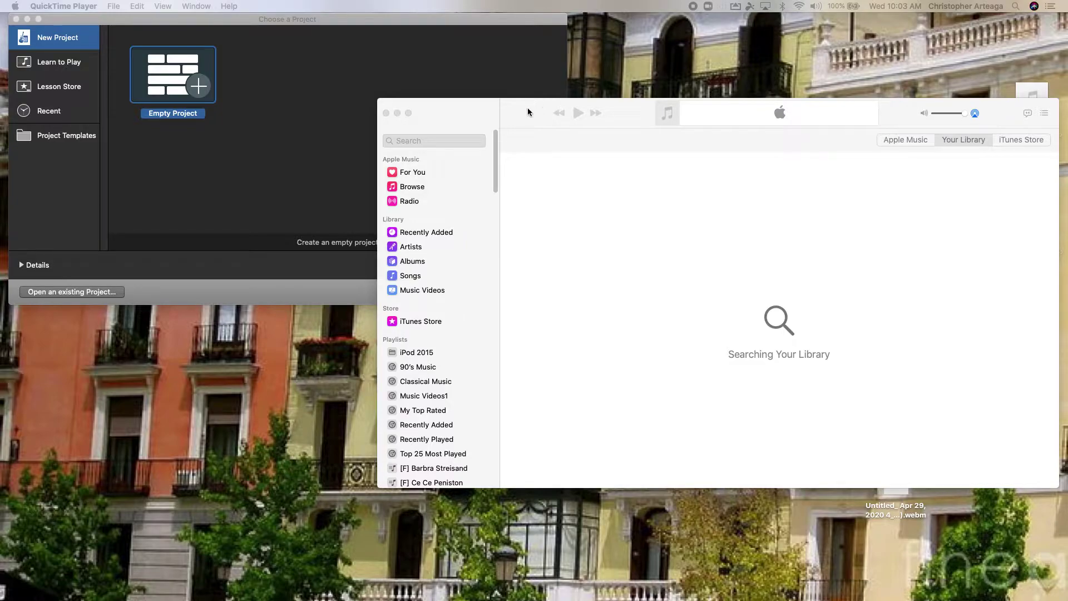
# Bring the Music library window to the front to search the library
pyautogui.click(465, 107)
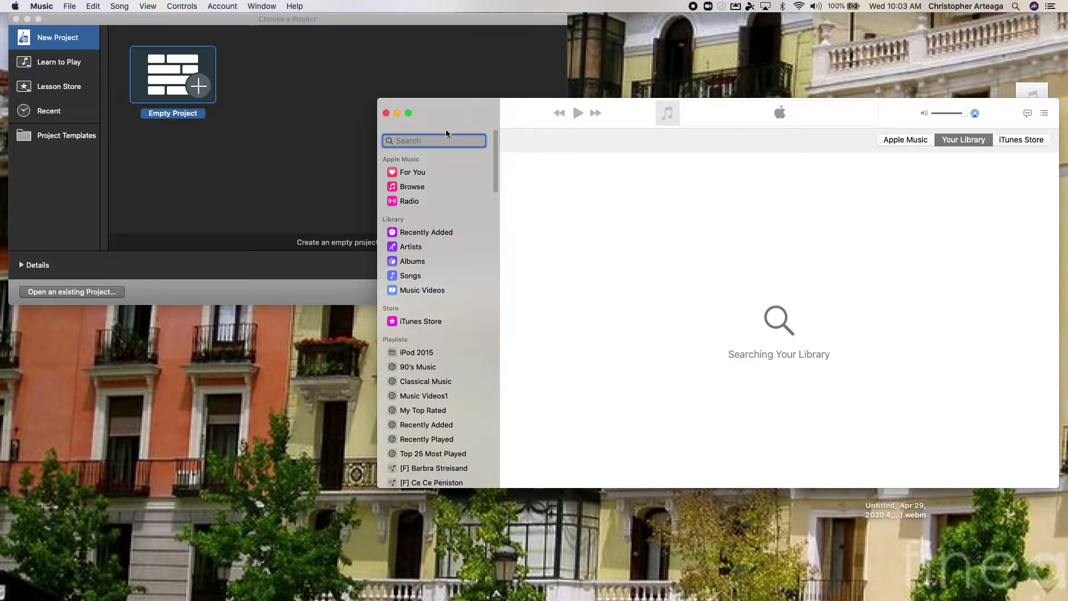
# Search the library for 'take five' and open The Essential Dave Brubeck album to Disc 2's Take Five
pyautogui.write('t')
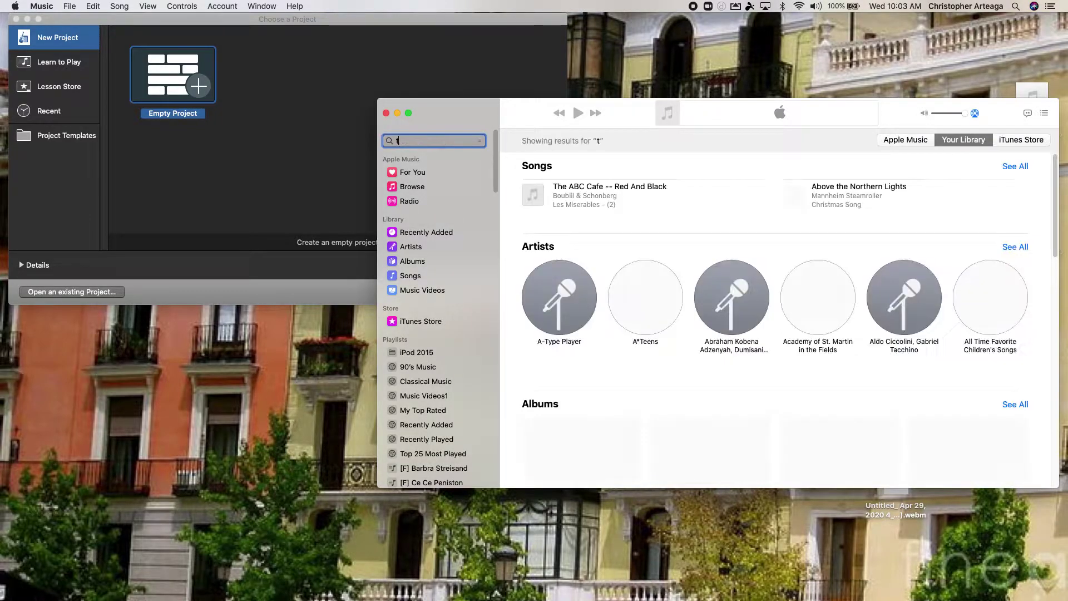
pyautogui.write('ake five')
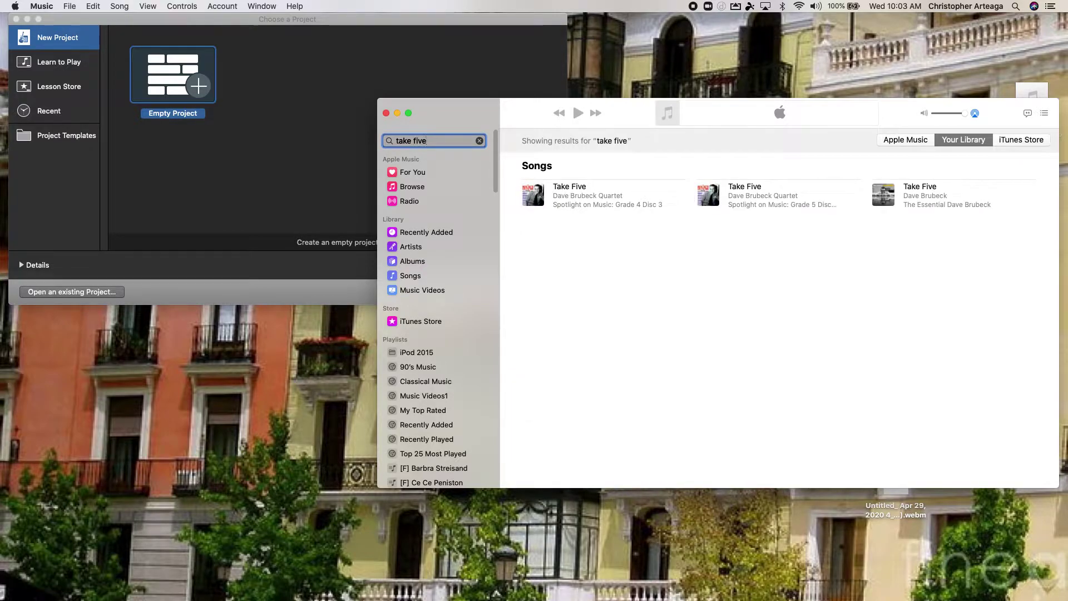
pyautogui.click(923, 192)
pyautogui.scroll(-2, 842, 254)
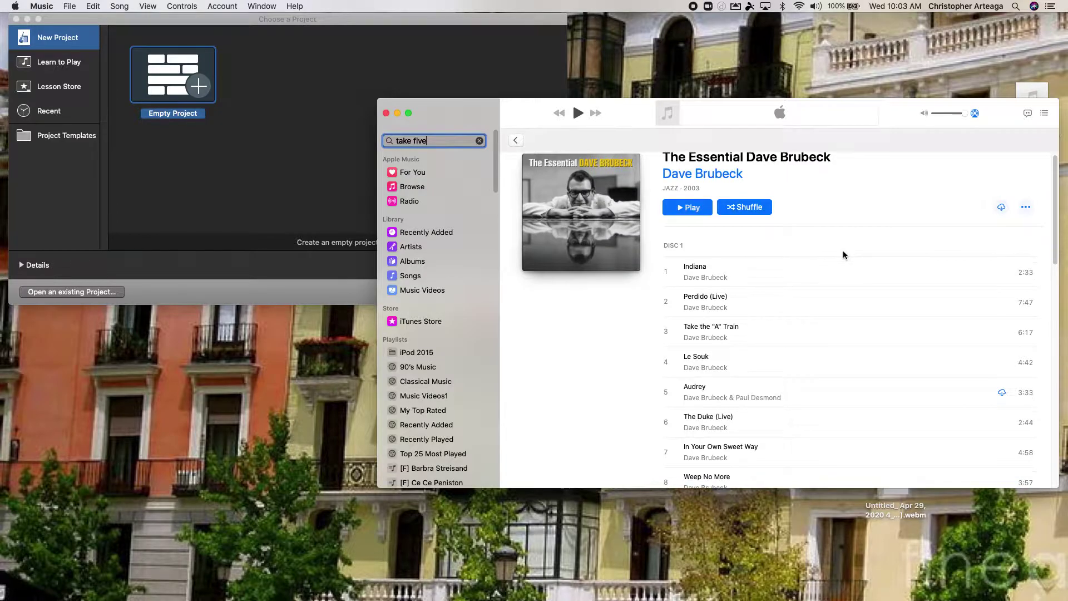
pyautogui.scroll(-8, 842, 250)
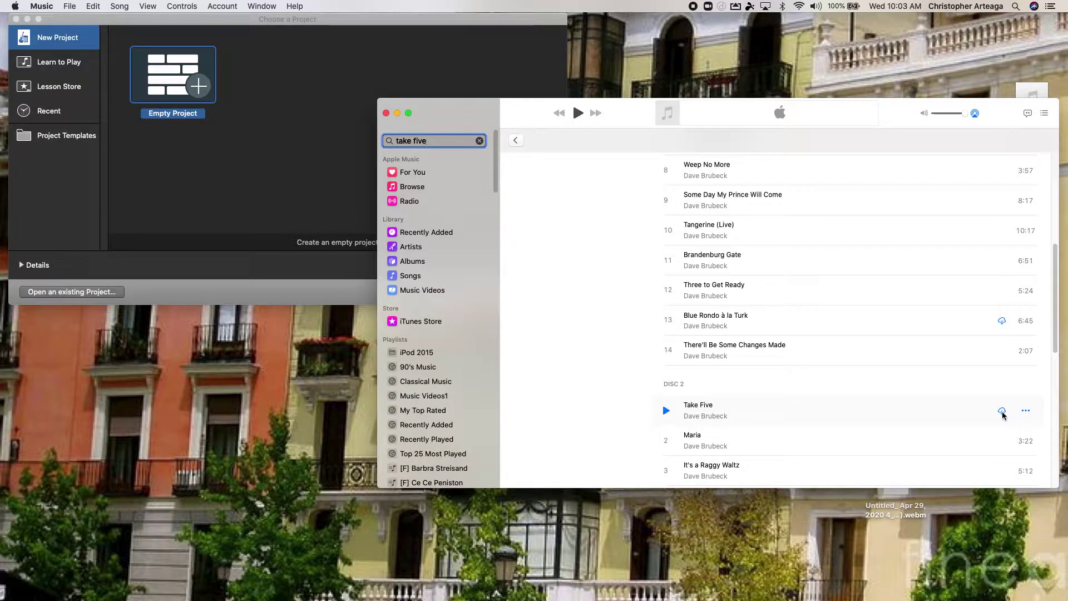
# Show Take Five's album in the iTunes Store, then return to an empty library search
pyautogui.click(1025, 410)
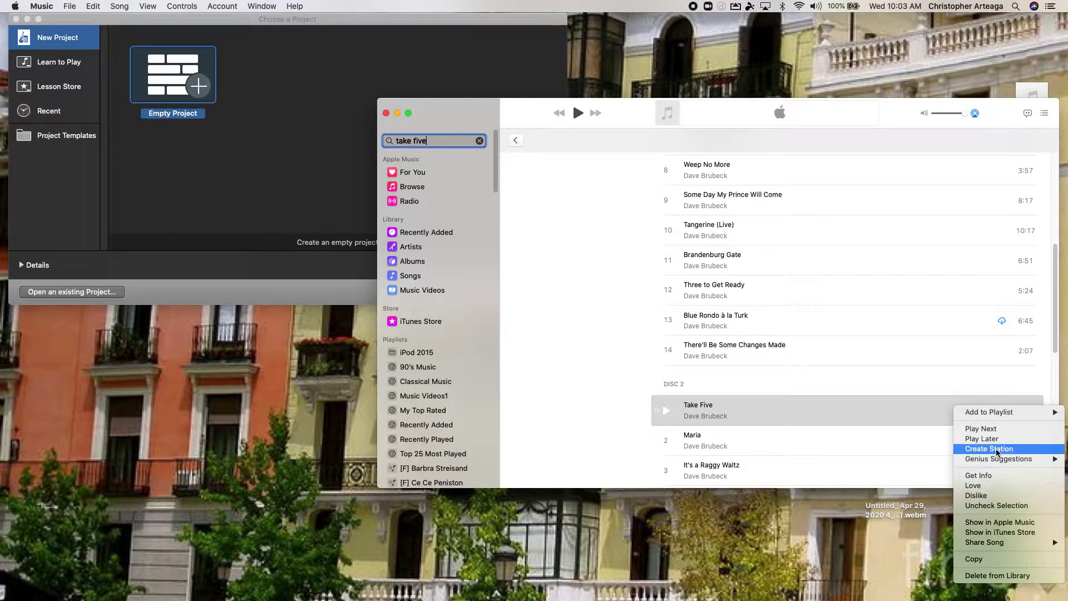
pyautogui.click(946, 412)
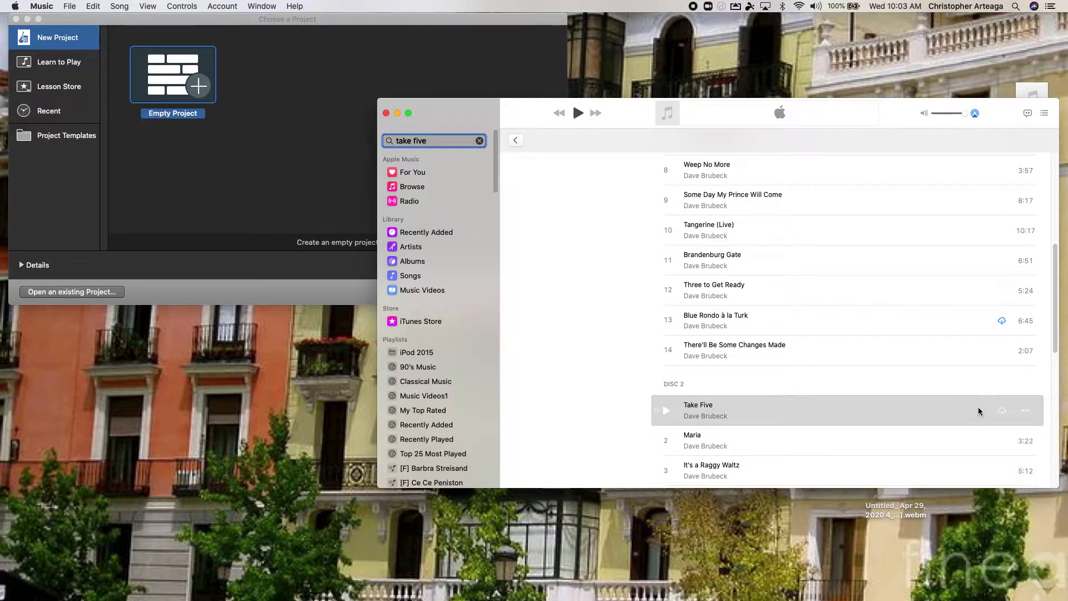
pyautogui.click(1027, 415)
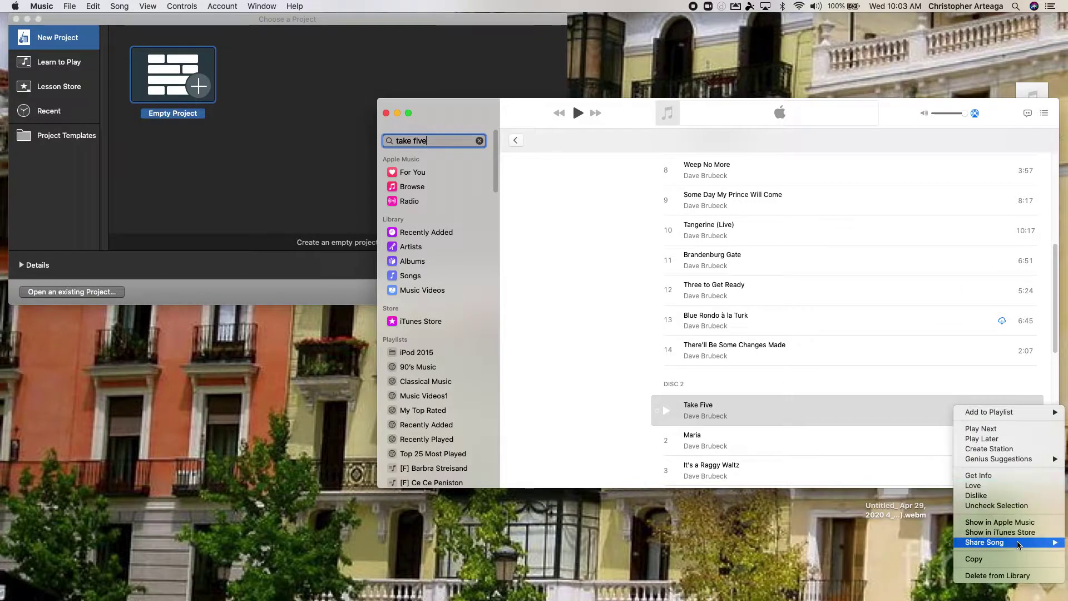
pyautogui.click(1010, 531)
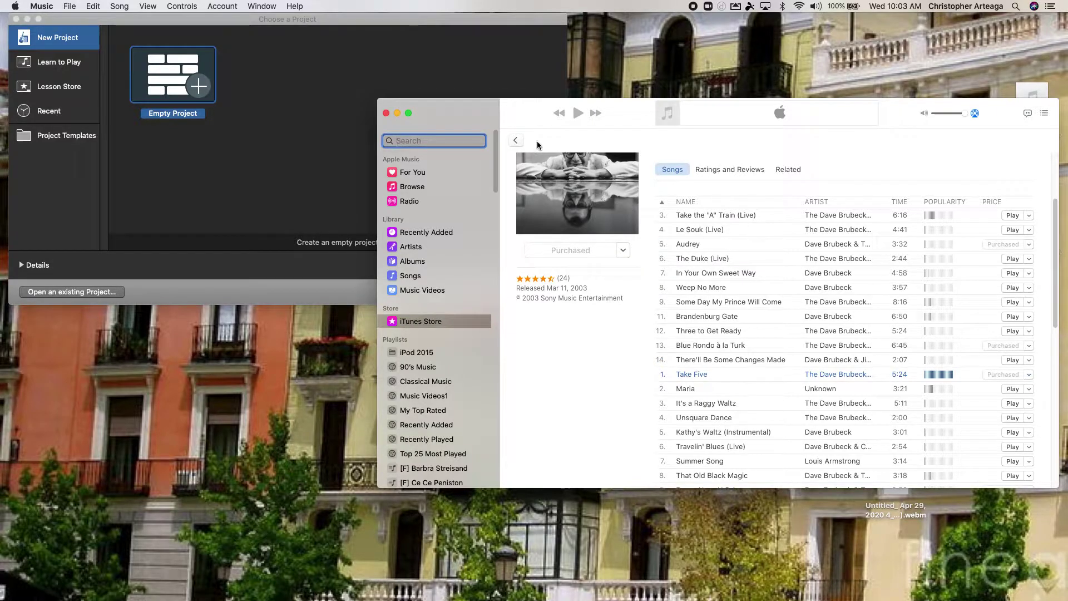
pyautogui.click(516, 139)
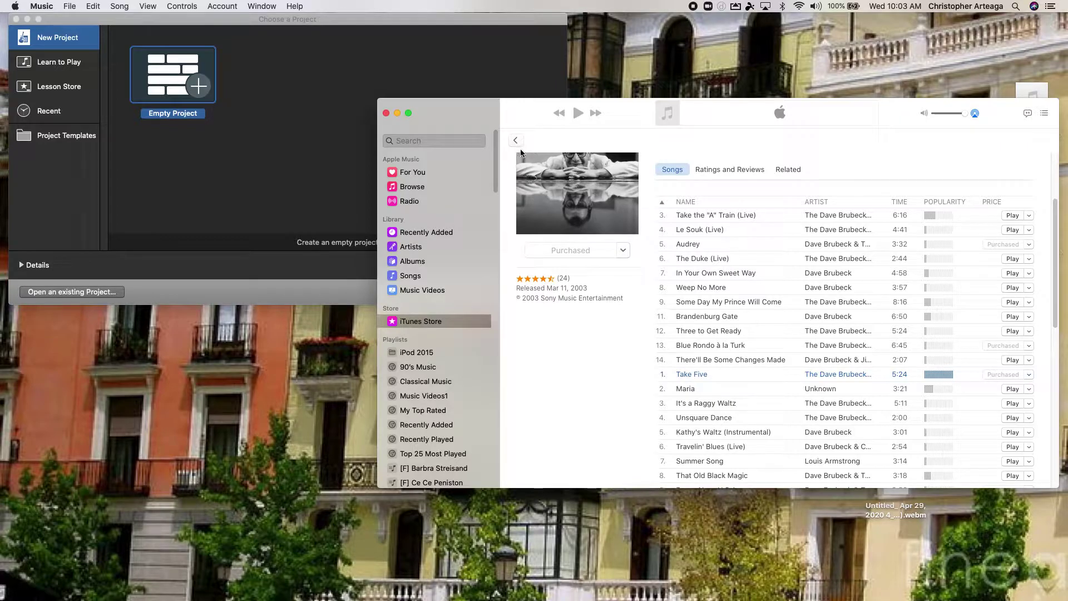
pyautogui.click(449, 141)
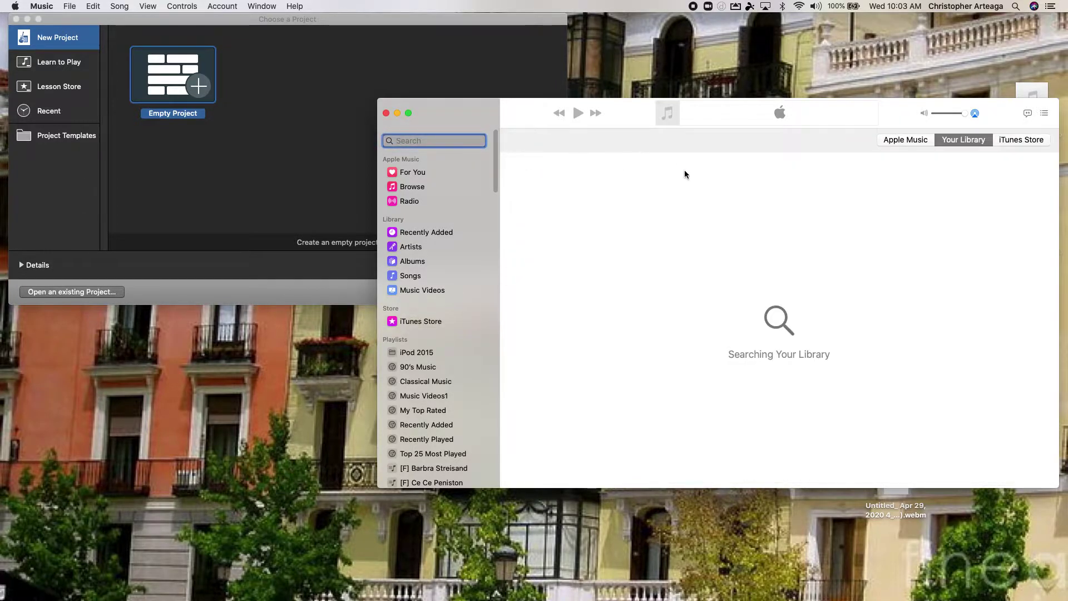
# Search 'take five' again and download Disc 2's Take Five from The Essential Dave Brubeck
pyautogui.write('take five')
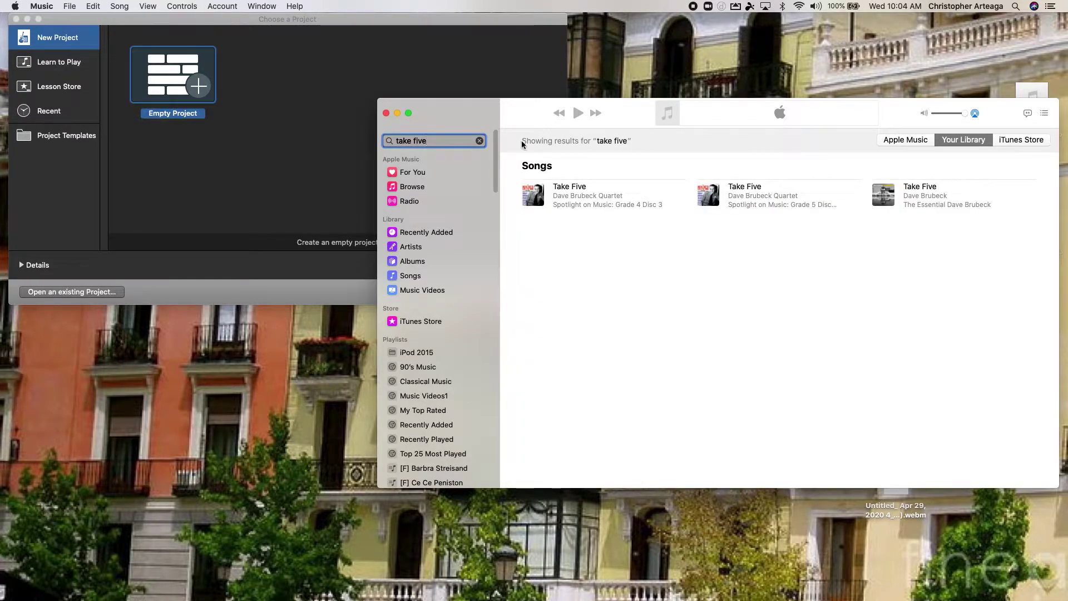
pyautogui.click(971, 205)
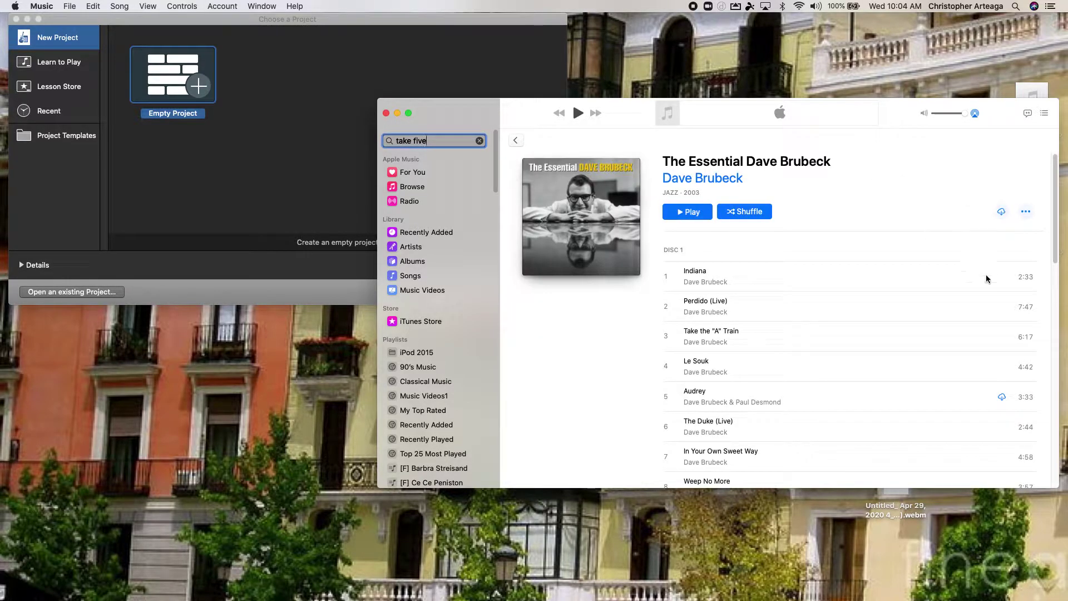
pyautogui.scroll(-4, 980, 309)
pyautogui.scroll(-5, 977, 306)
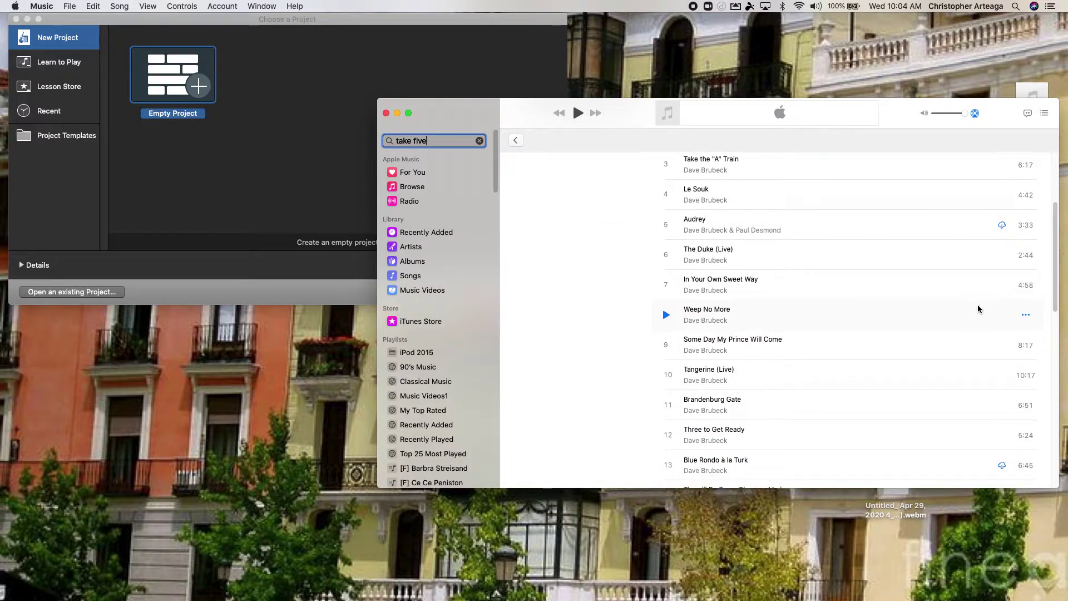
pyautogui.scroll(-3, 978, 306)
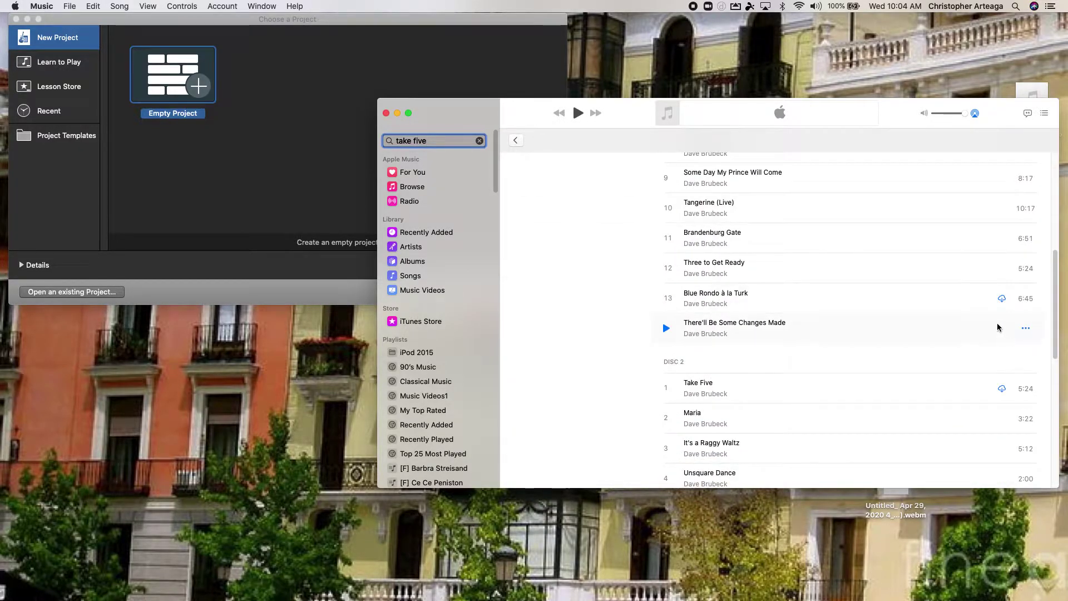
pyautogui.click(1002, 389)
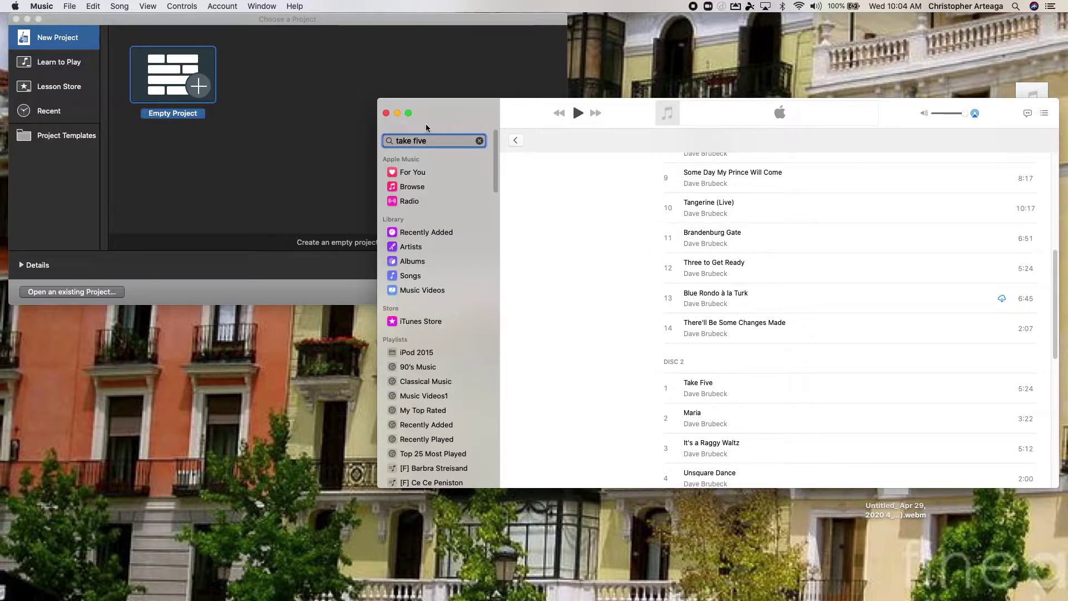
pyautogui.click(297, 27)
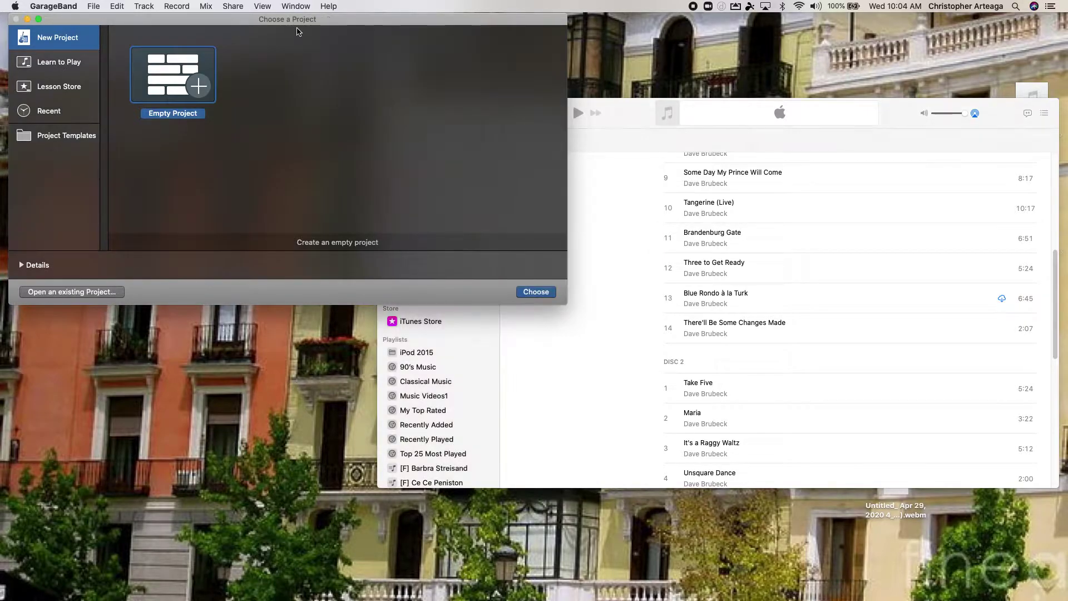
# Create an empty project with a Classic Electric Piano software-instrument track, then shrink the window
pyautogui.doubleClick(196, 90)
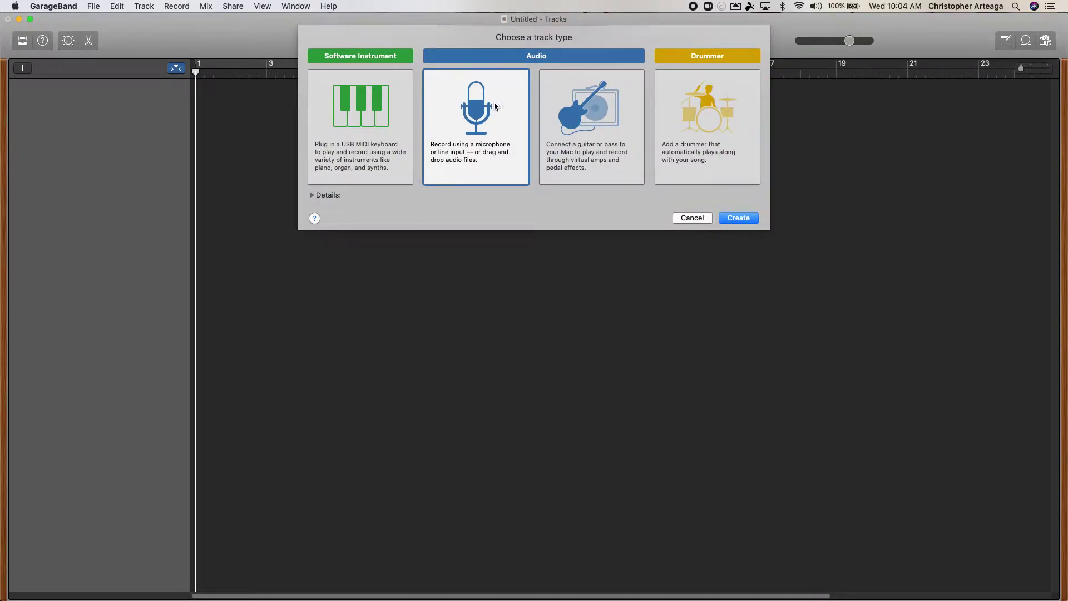
pyautogui.click(360, 108)
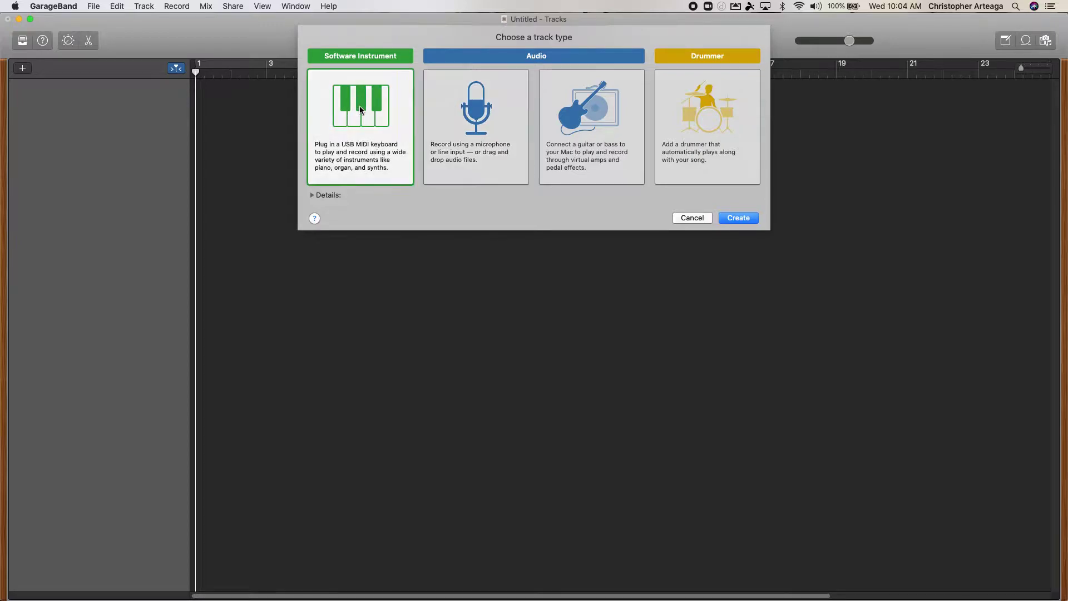
pyautogui.doubleClick(359, 107)
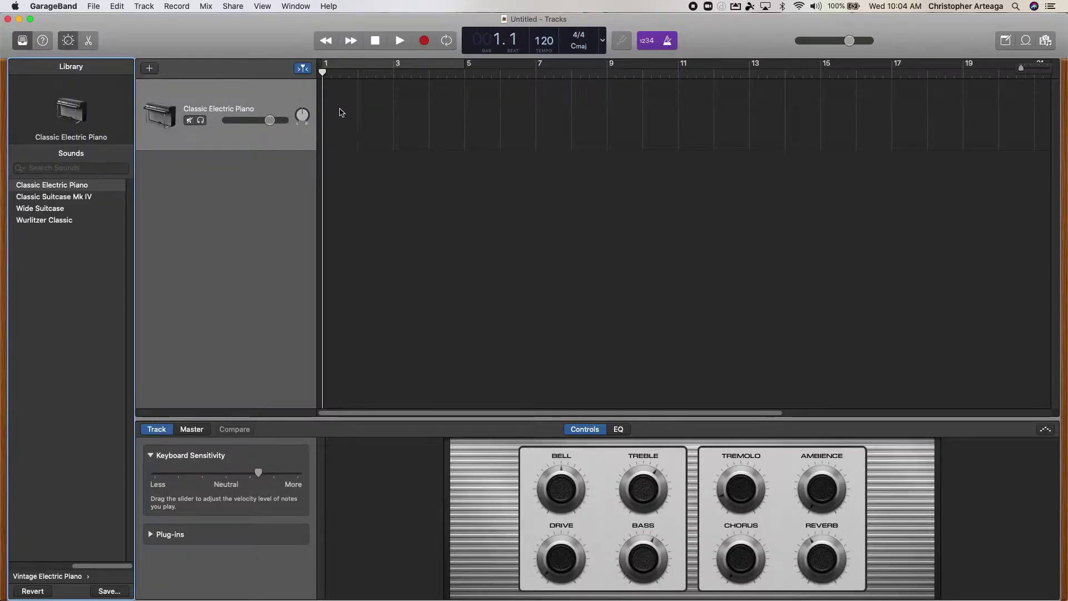
pyautogui.click(341, 128)
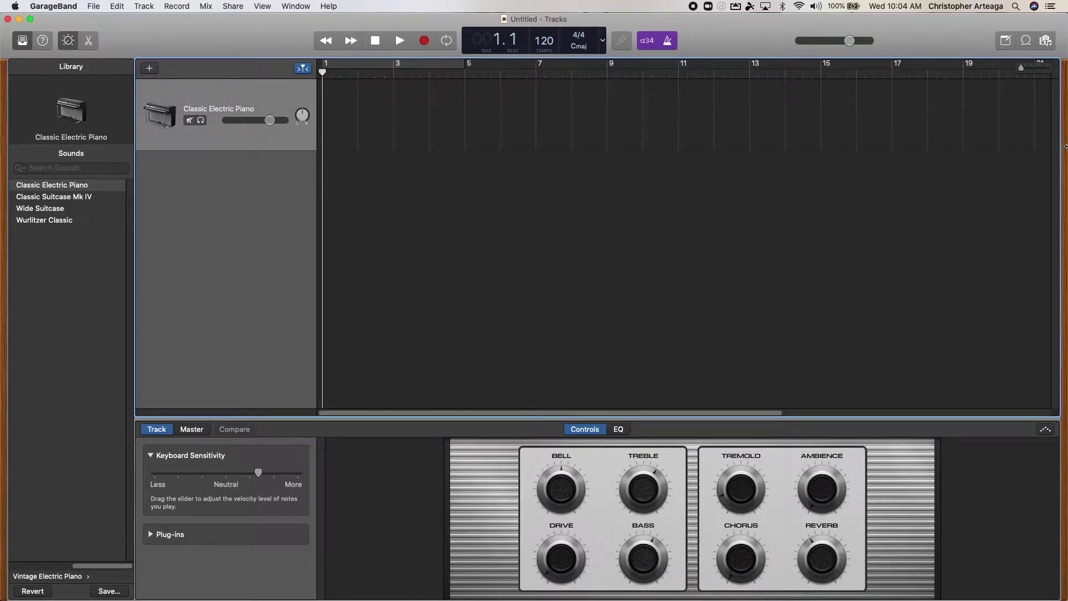
pyautogui.moveTo(1066, 147); pyautogui.dragTo(588, 172)
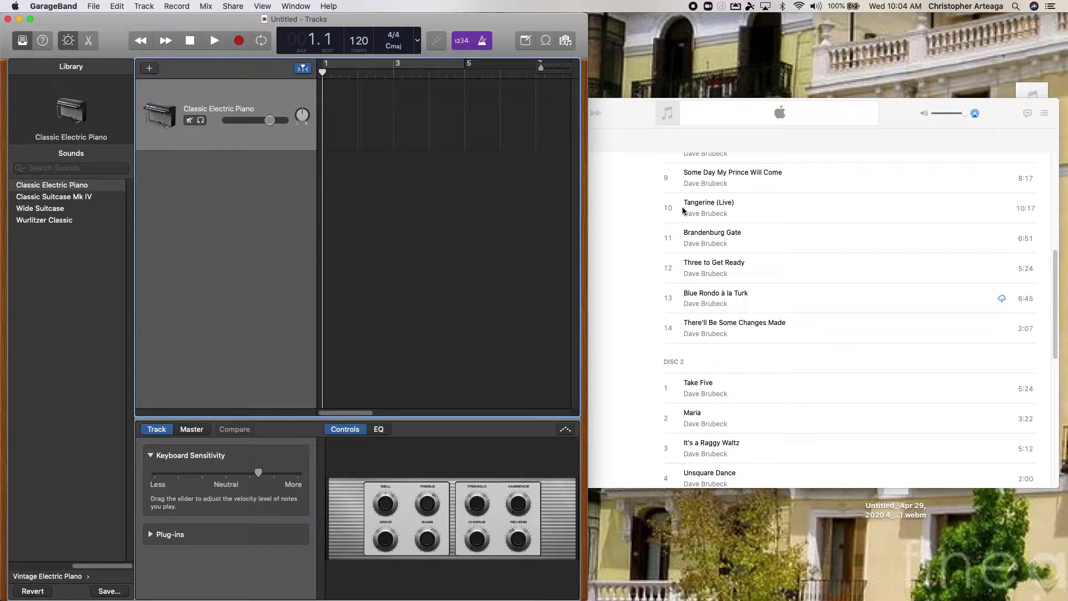
# Drag Take Five from Music into GarageBand as the '2-01 Take Five' audio track, then widen the window
pyautogui.click(771, 389)
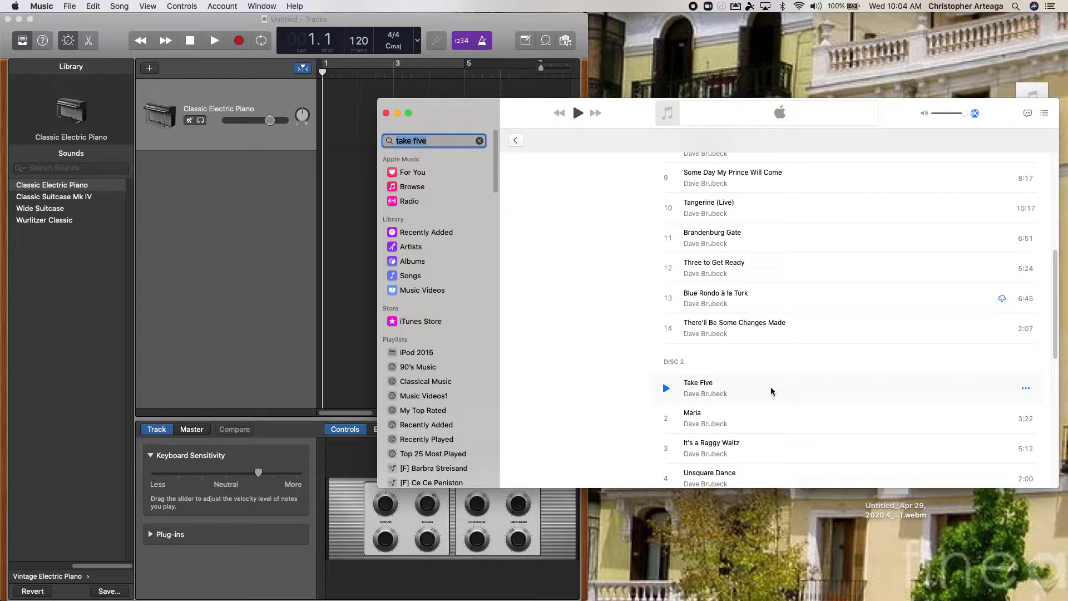
pyautogui.click(741, 387)
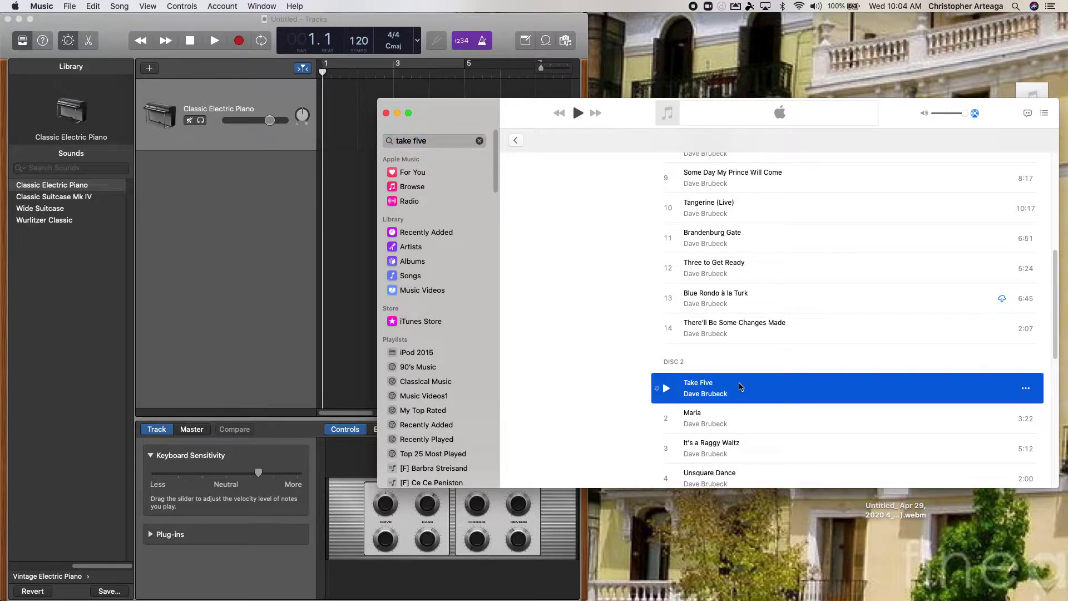
pyautogui.moveTo(741, 387); pyautogui.dragTo(322, 198)
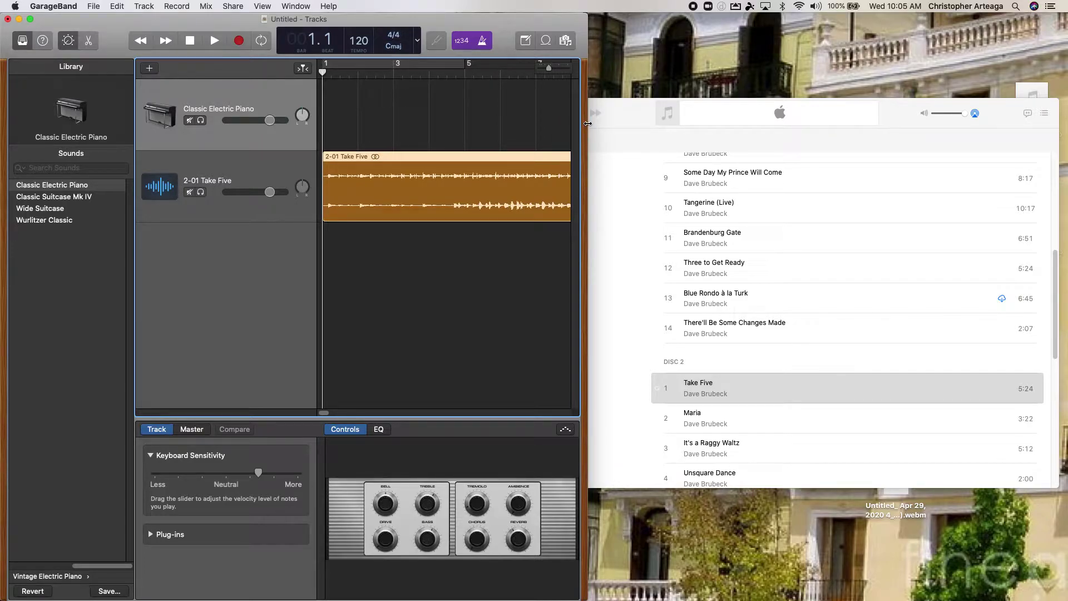
pyautogui.moveTo(587, 123); pyautogui.dragTo(1057, 213)
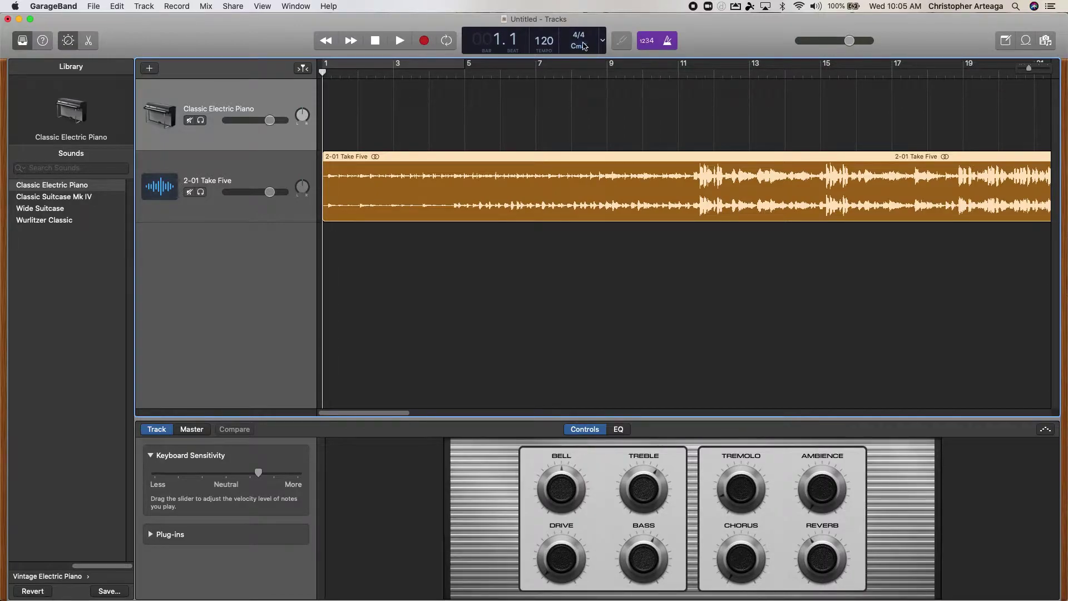
# Set the project to 5/4 at tempo 165 and delete the Classic Electric Piano track
pyautogui.click(576, 39)
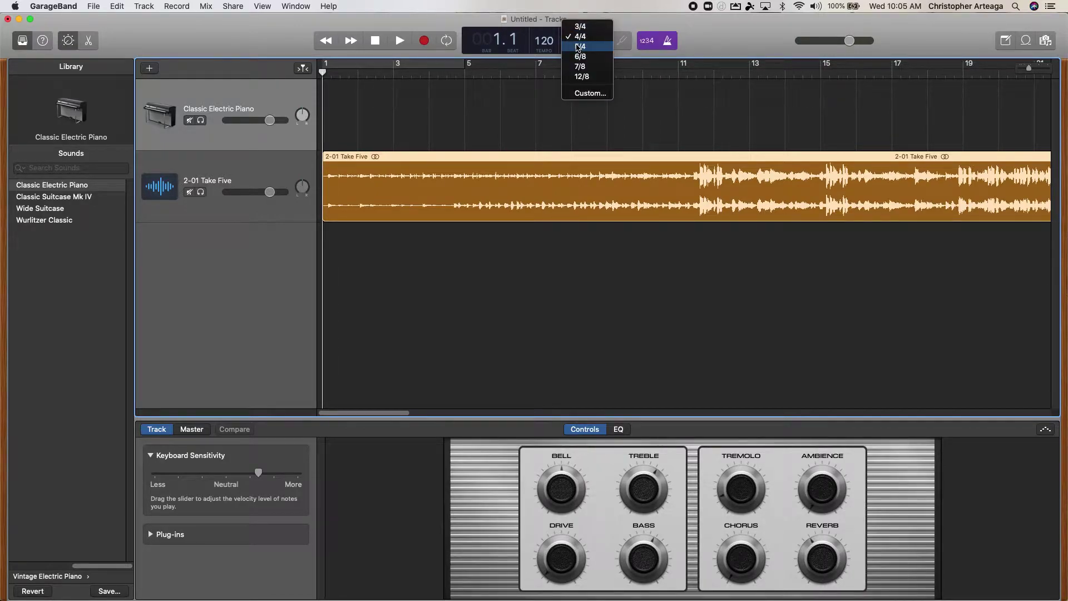
pyautogui.click(579, 47)
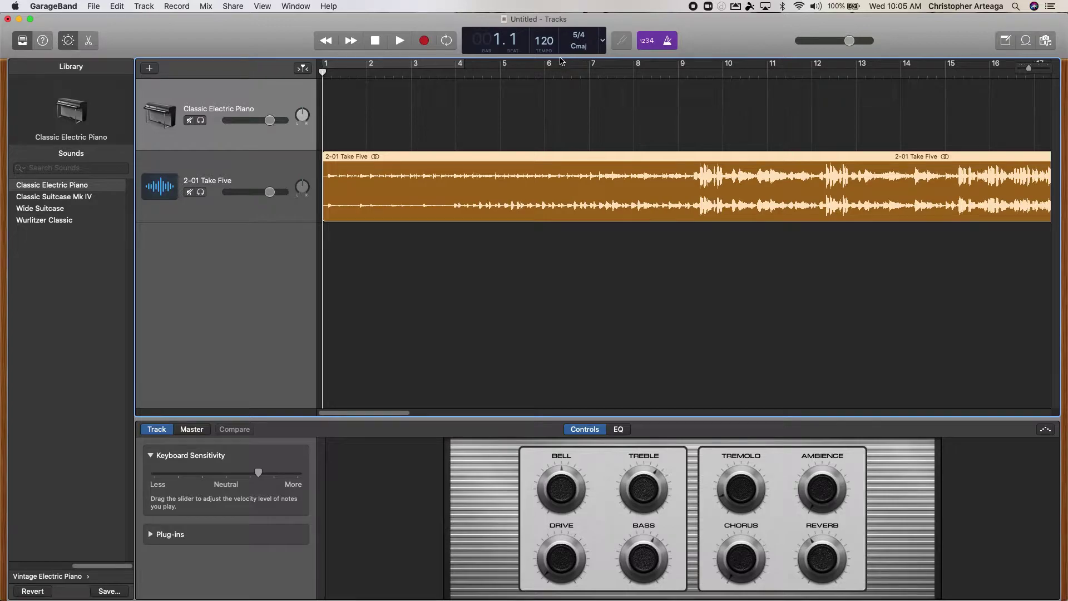
pyautogui.doubleClick(544, 41)
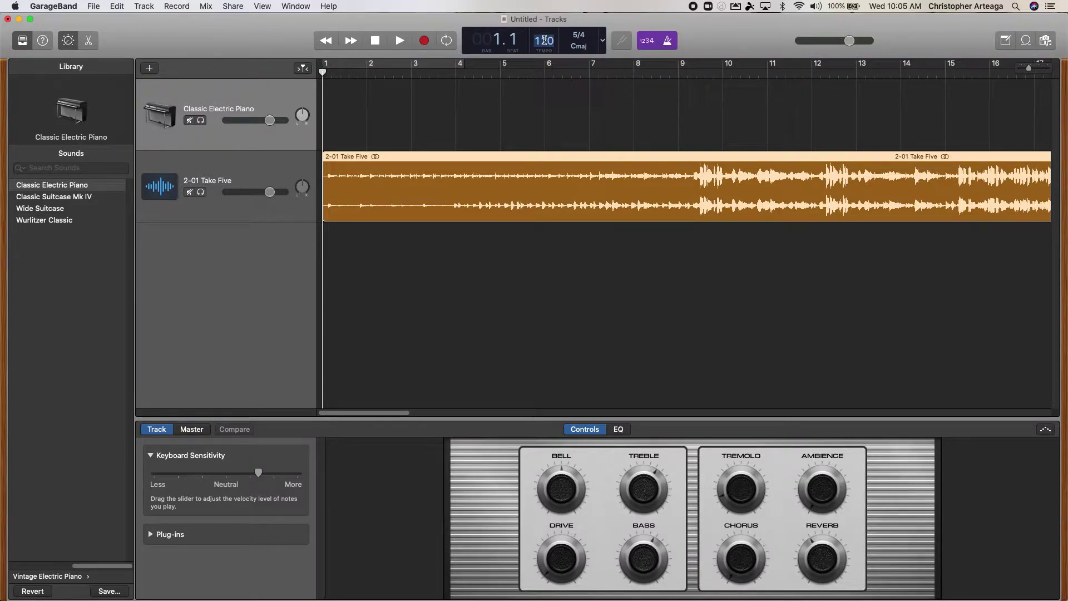
pyautogui.write('165')
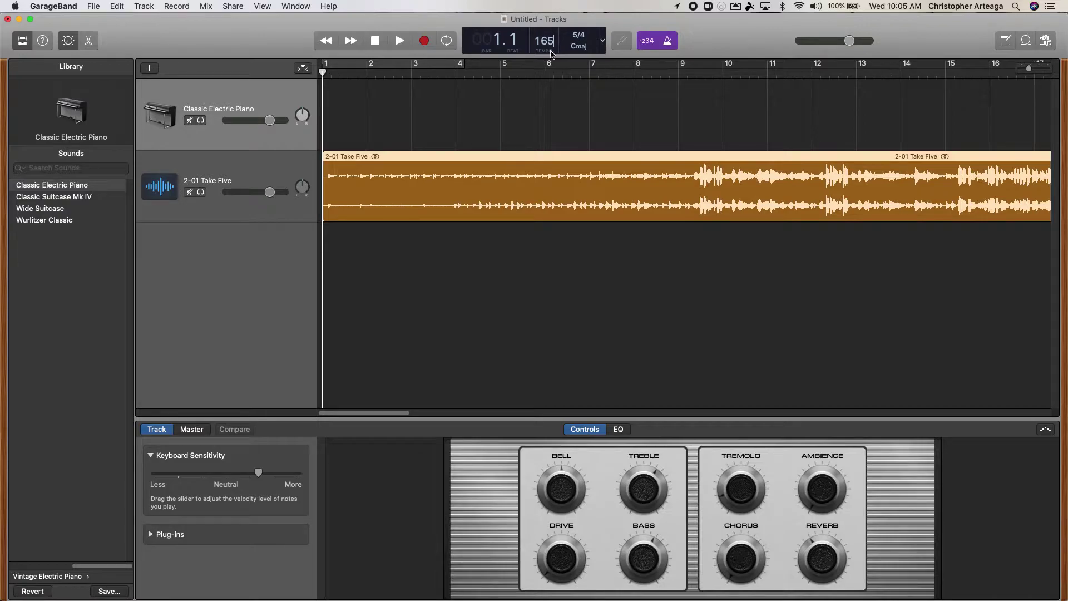
pyautogui.click(265, 105)
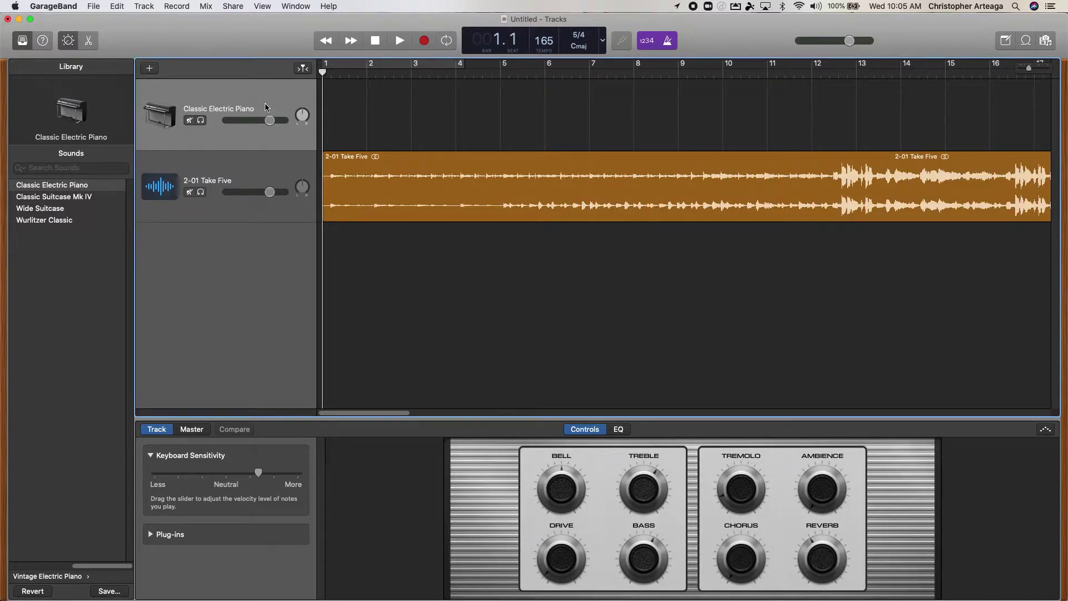
pyautogui.rightClick(262, 98)
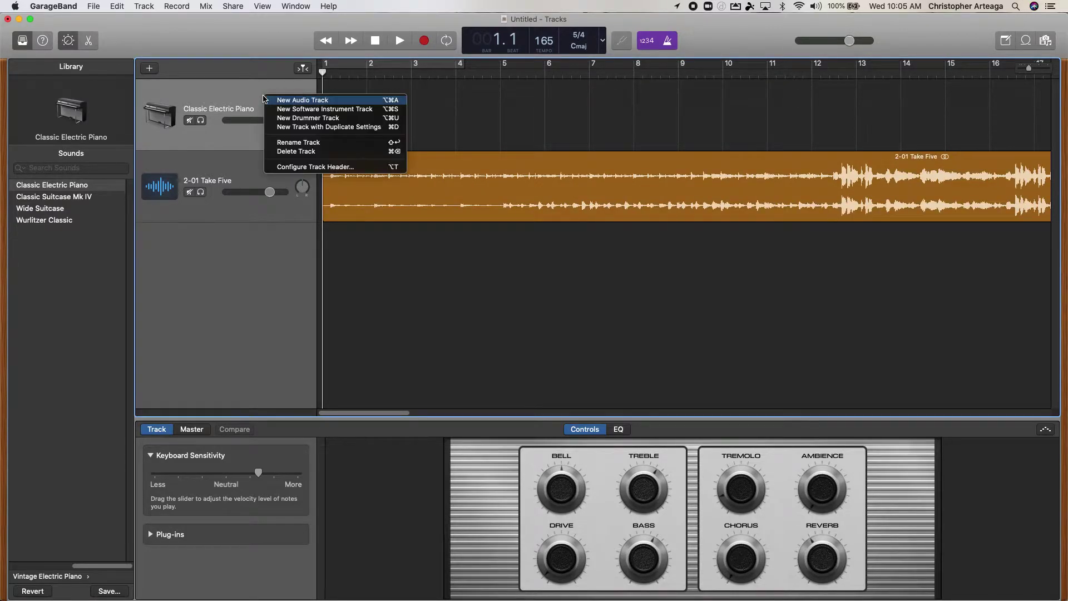
pyautogui.click(289, 151)
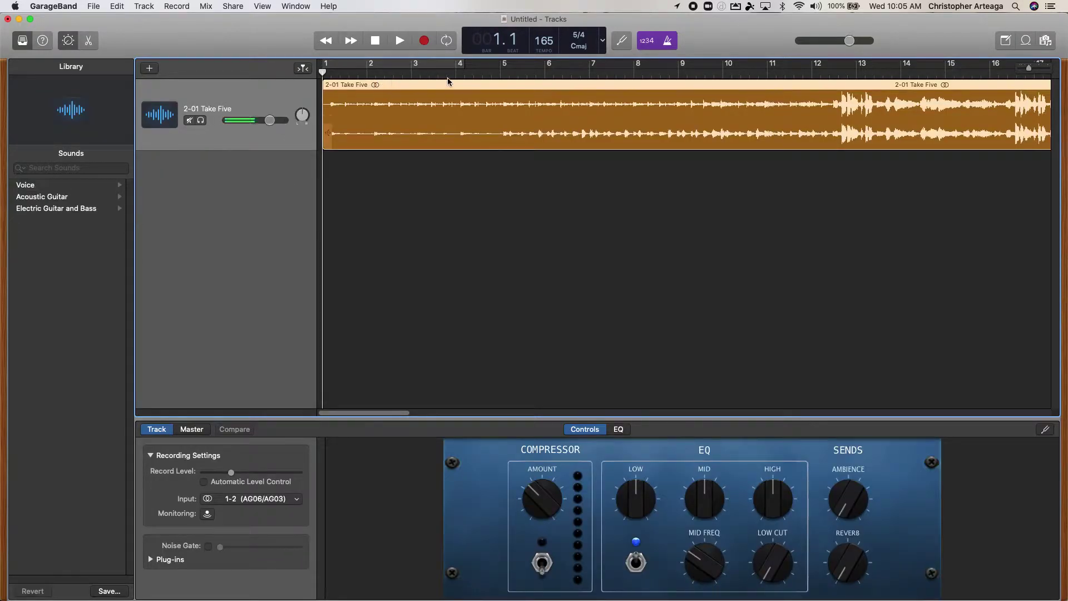
# Turn off count-in and metronome, play Take Five from the start, then stop and rewind
pyautogui.click(646, 41)
pyautogui.click(667, 41)
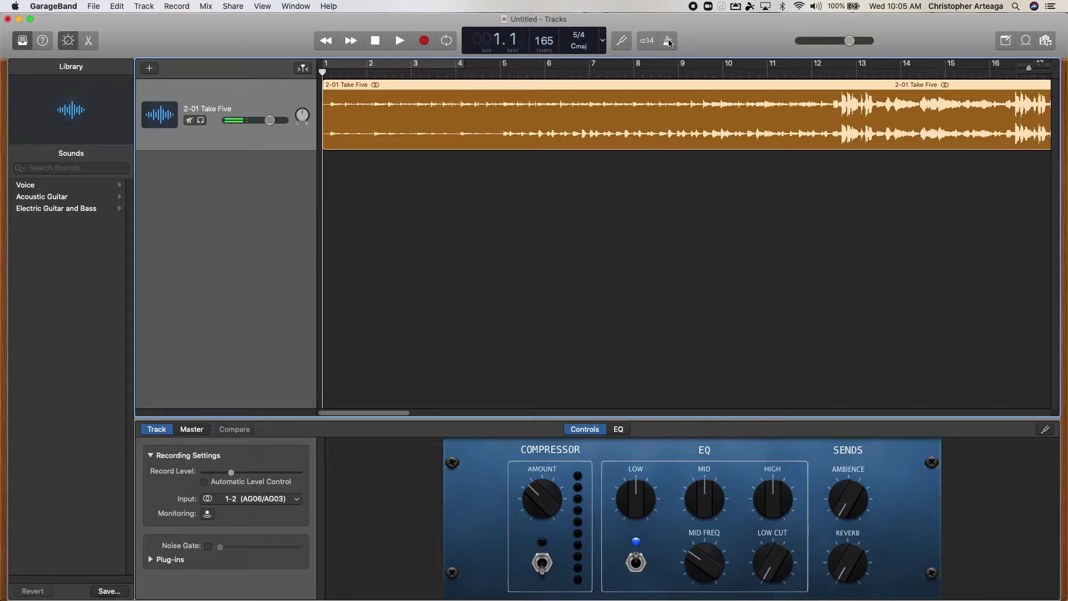
pyautogui.click(399, 42)
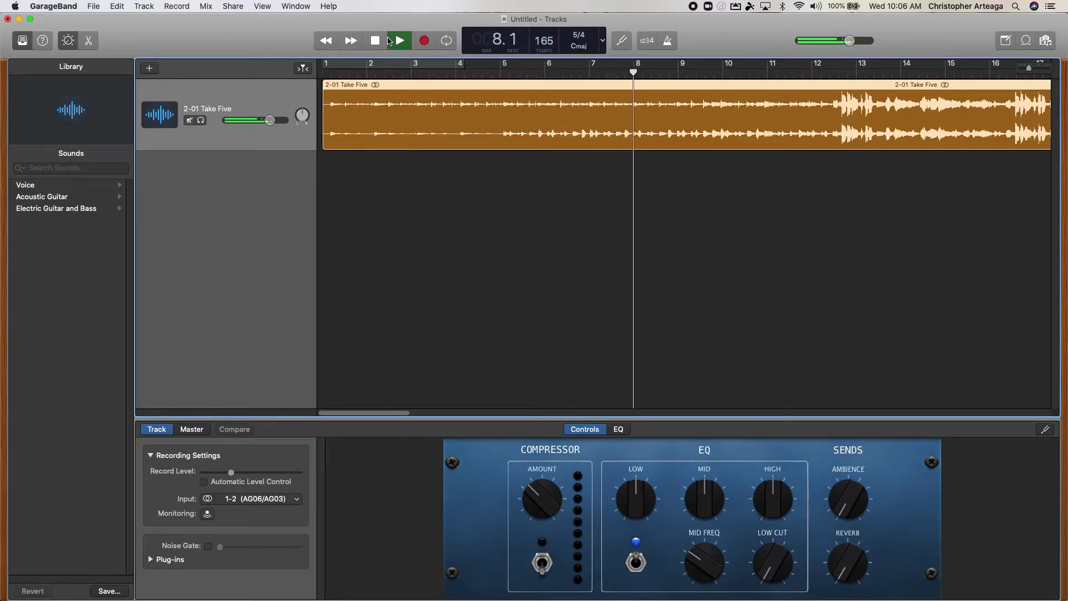
pyautogui.click(376, 40)
pyautogui.click(376, 40)
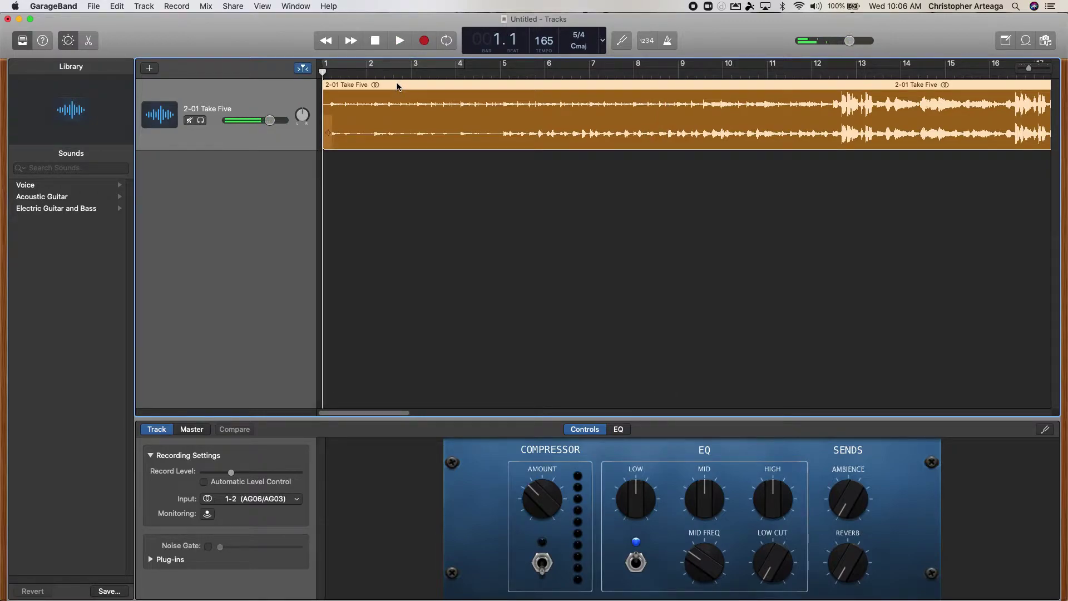
# Open the Take Five region in the Audio Editor, enable Flex with Follow Tempo & Pitch, and play it
pyautogui.doubleClick(414, 107)
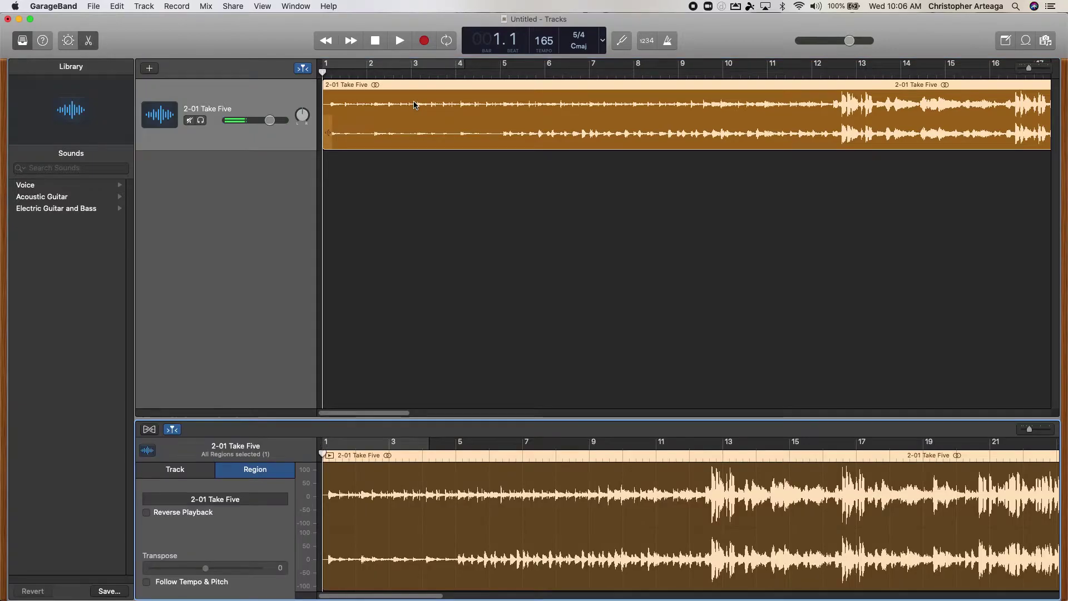
pyautogui.click(149, 429)
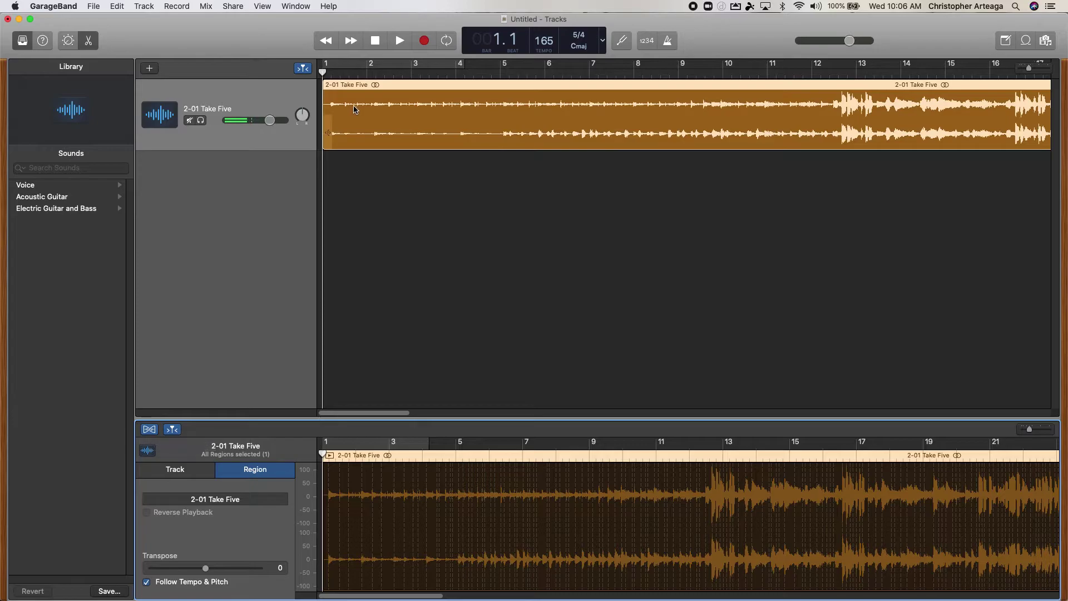
pyautogui.click(400, 42)
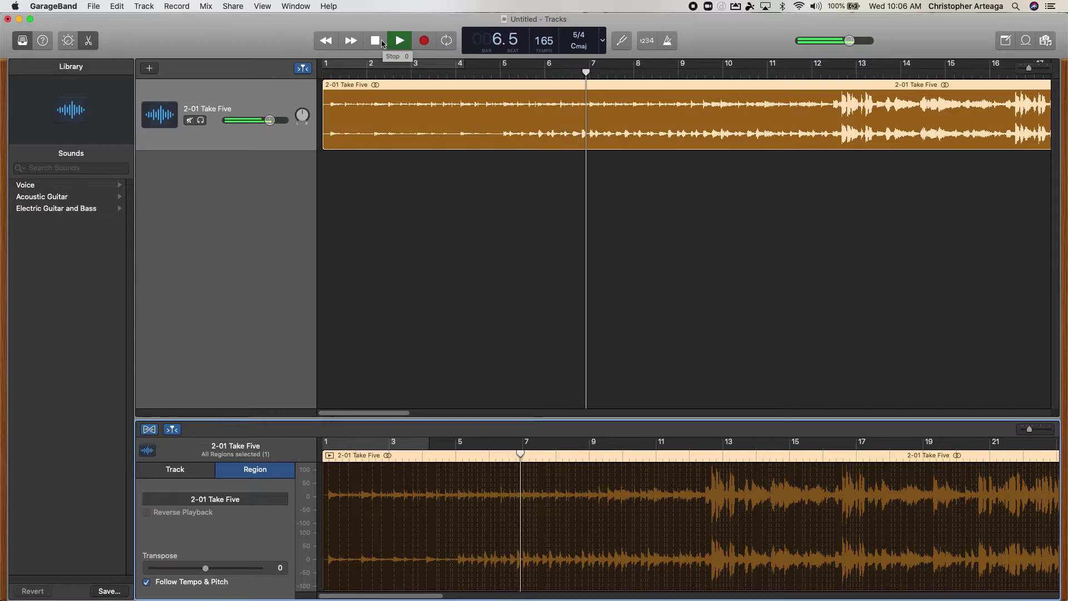
# Stop playback, rewind, and change the project tempo from 165 to 120
pyautogui.click(378, 42)
pyautogui.click(378, 43)
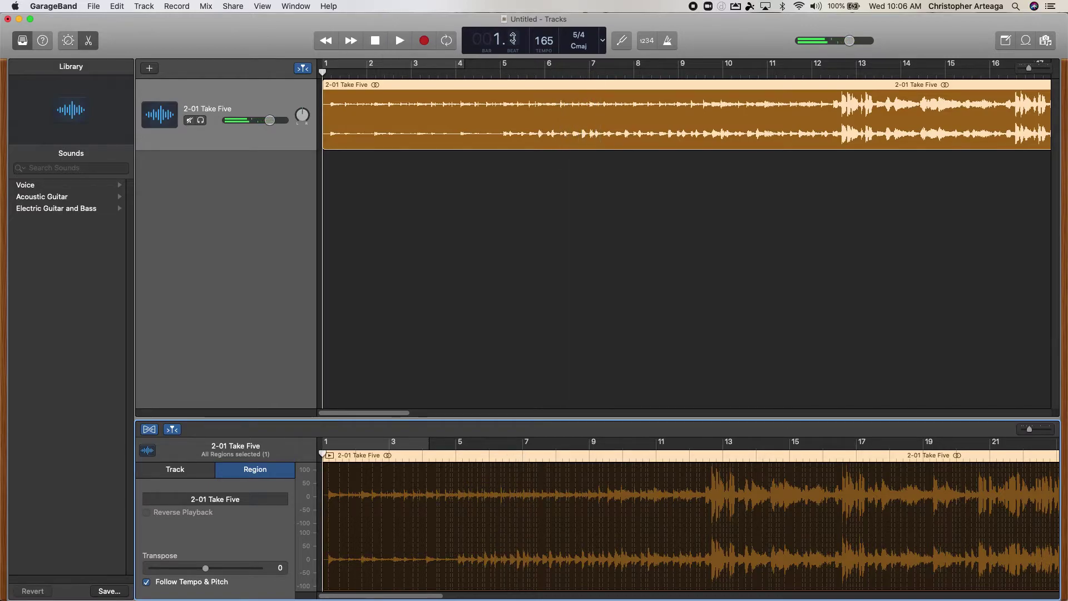
pyautogui.doubleClick(539, 40)
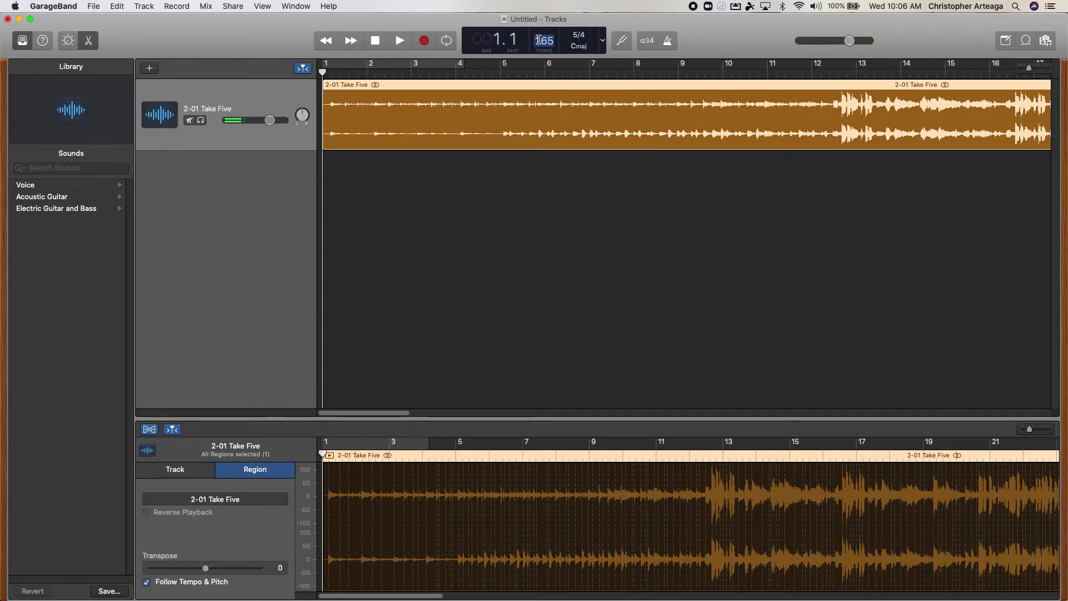
pyautogui.write('120')
pyautogui.press('Return')
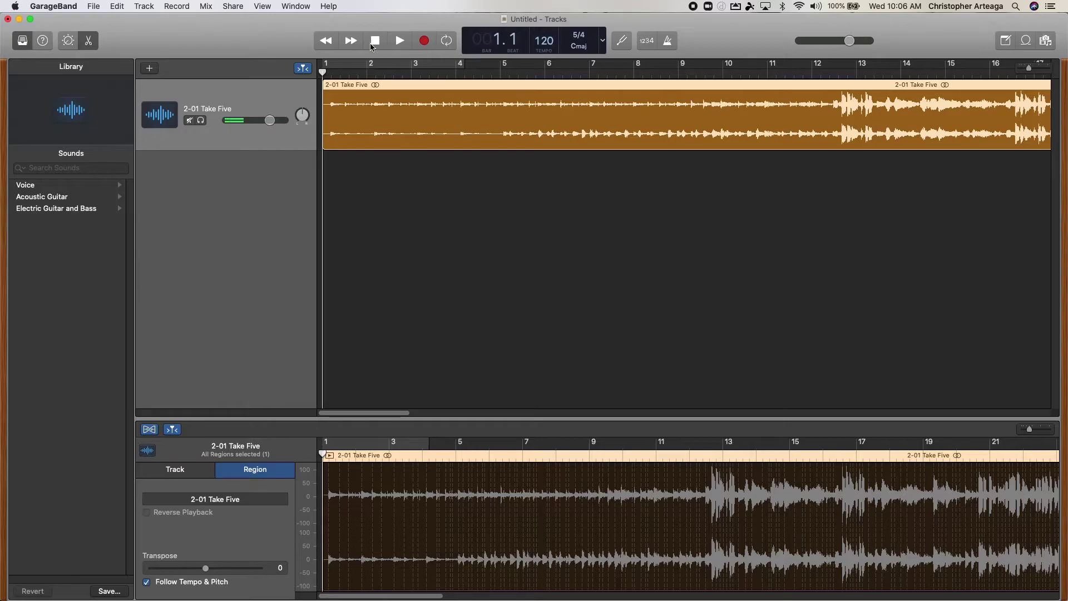
# Play Take Five at 120 BPM, then stop and return the playhead to bar 1
pyautogui.click(400, 41)
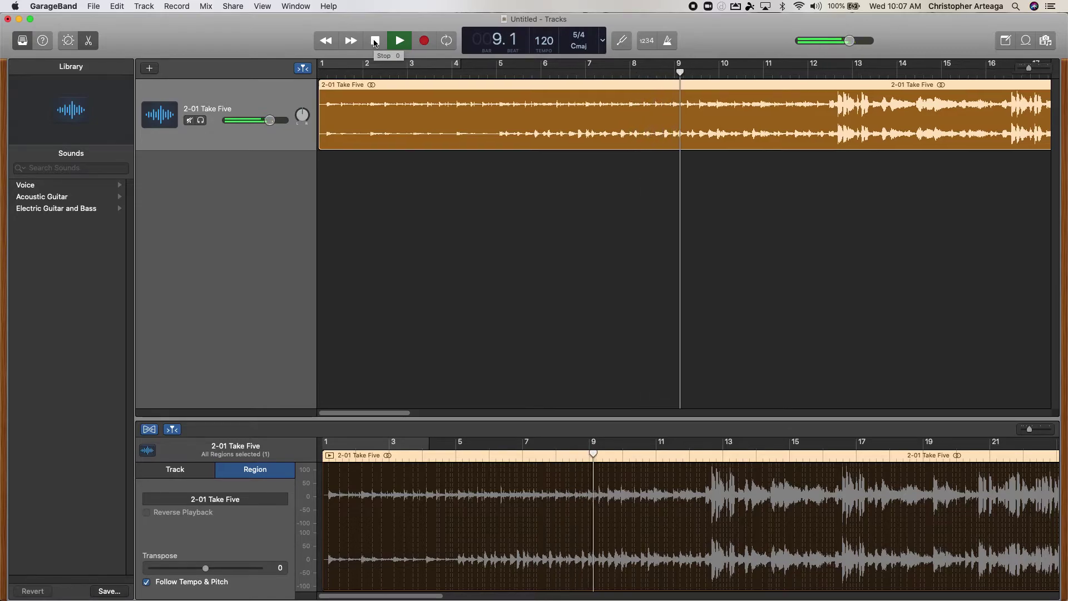
pyautogui.click(375, 41)
pyautogui.click(375, 42)
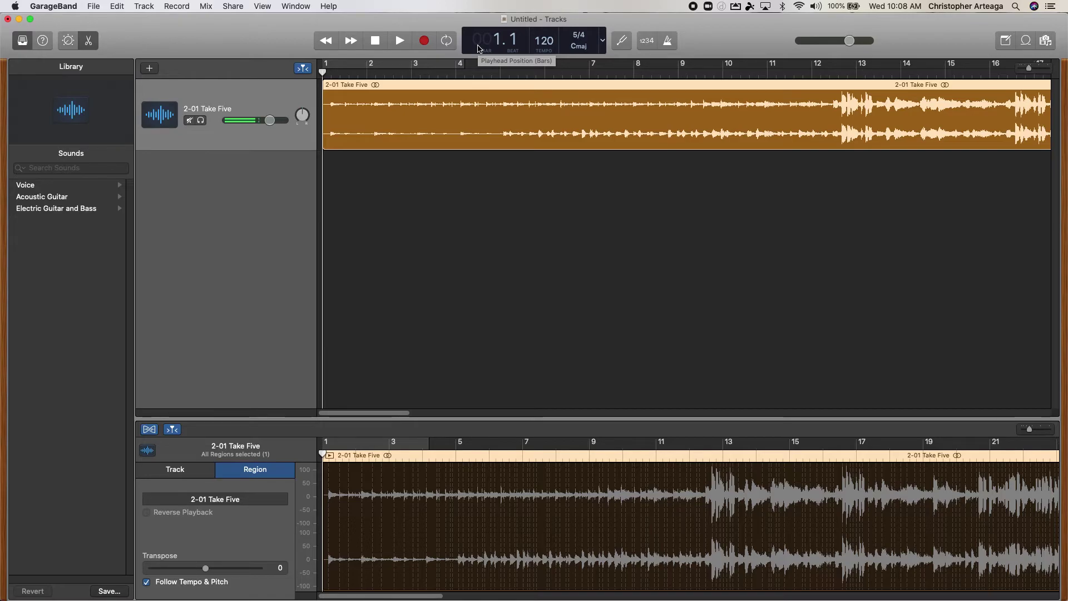
# Set the tempo to 90 and play Take Five from the start, then from bar 5, and stop
pyautogui.doubleClick(545, 41)
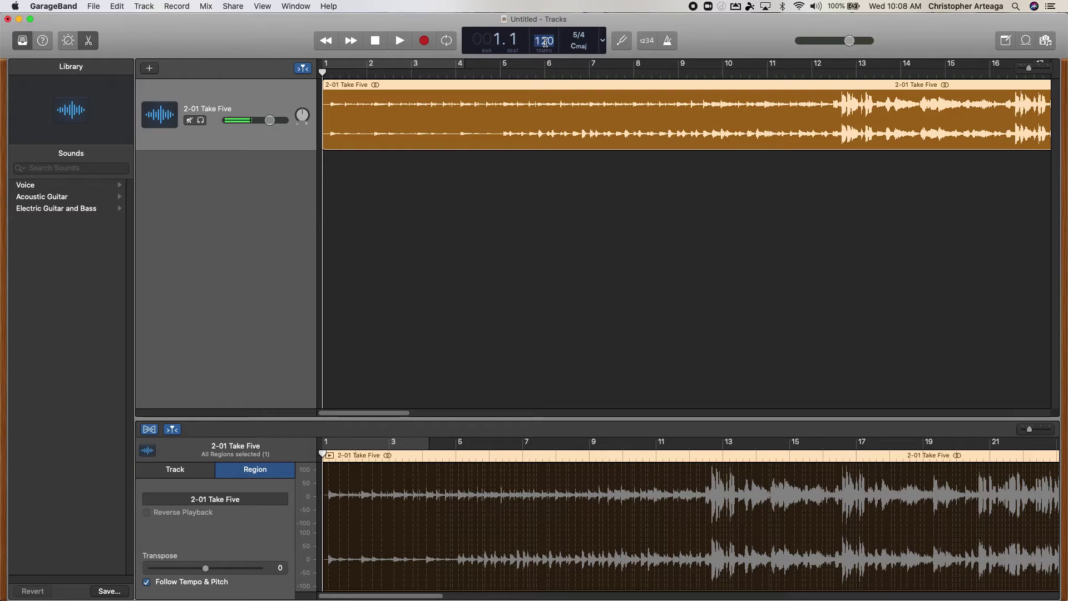
pyautogui.write('90')
pyautogui.click(396, 42)
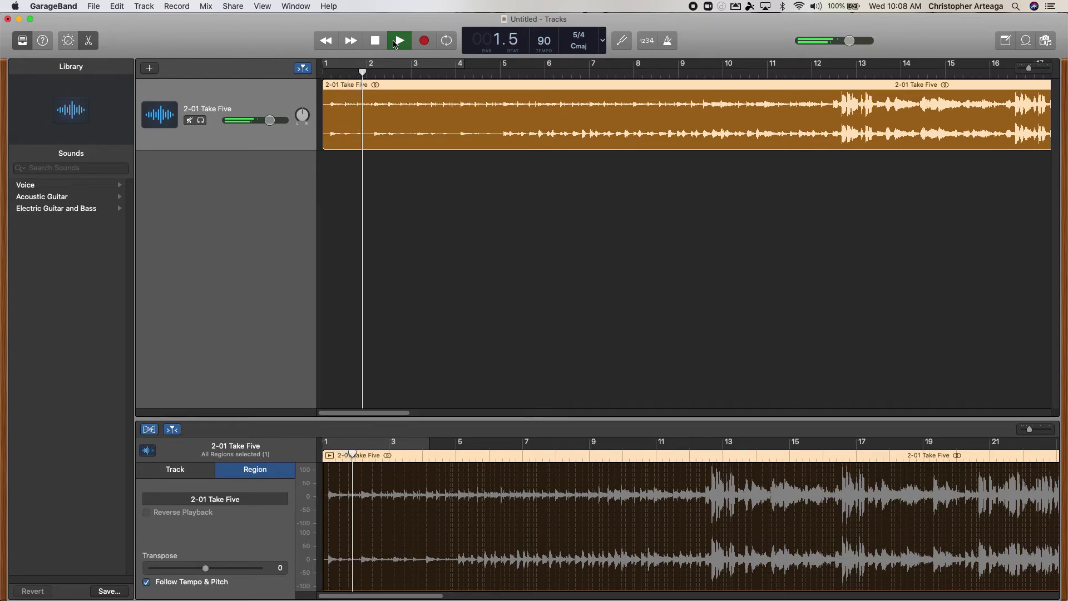
pyautogui.click(503, 73)
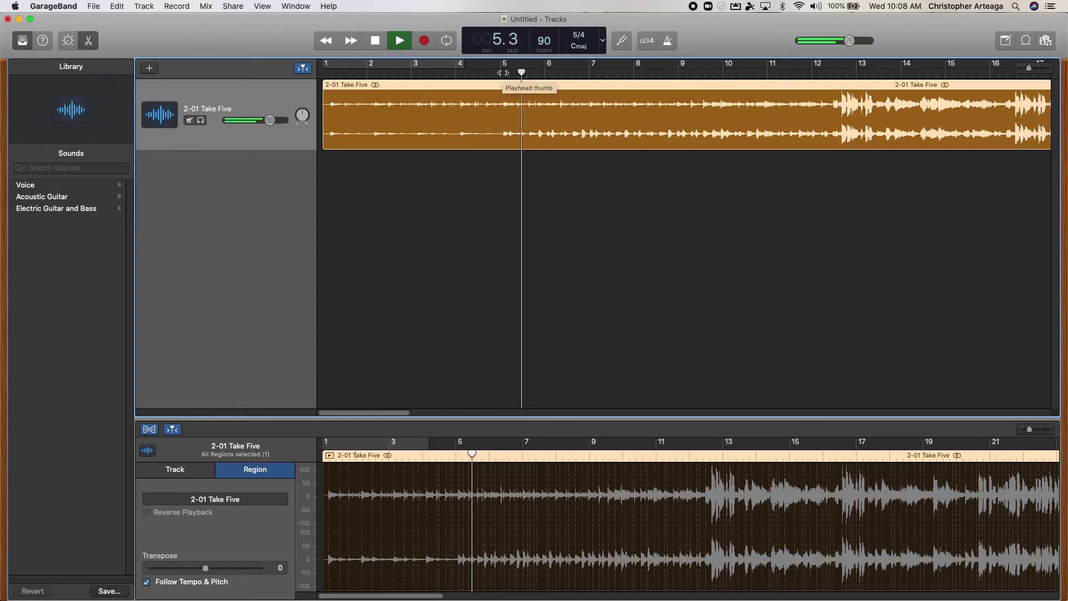
pyautogui.click(377, 42)
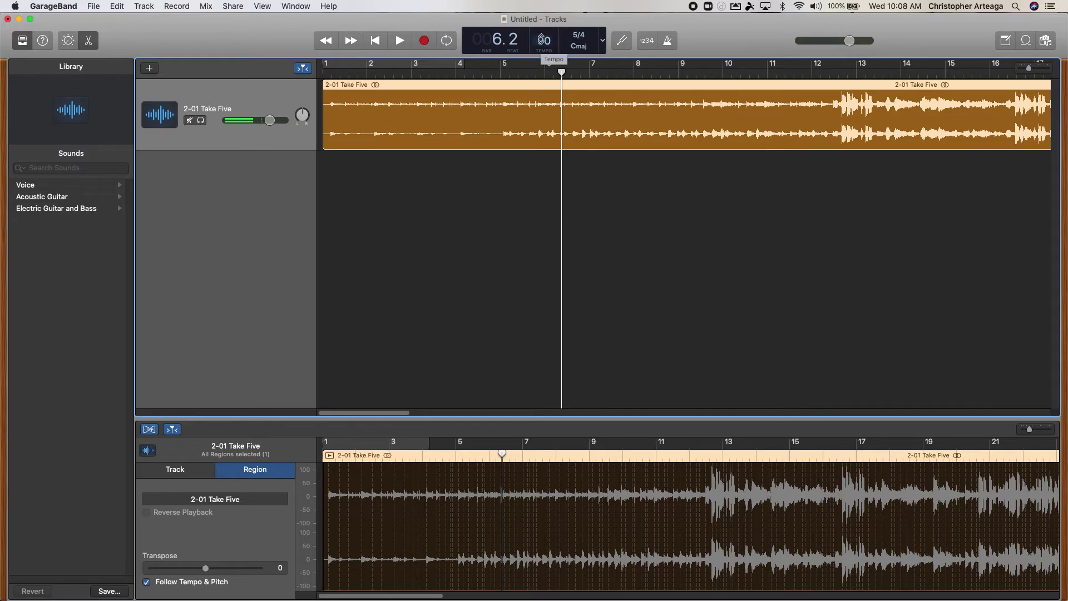
# Change the tempo to 200 and play Take Five from bar 1 until stopping
pyautogui.click(541, 39)
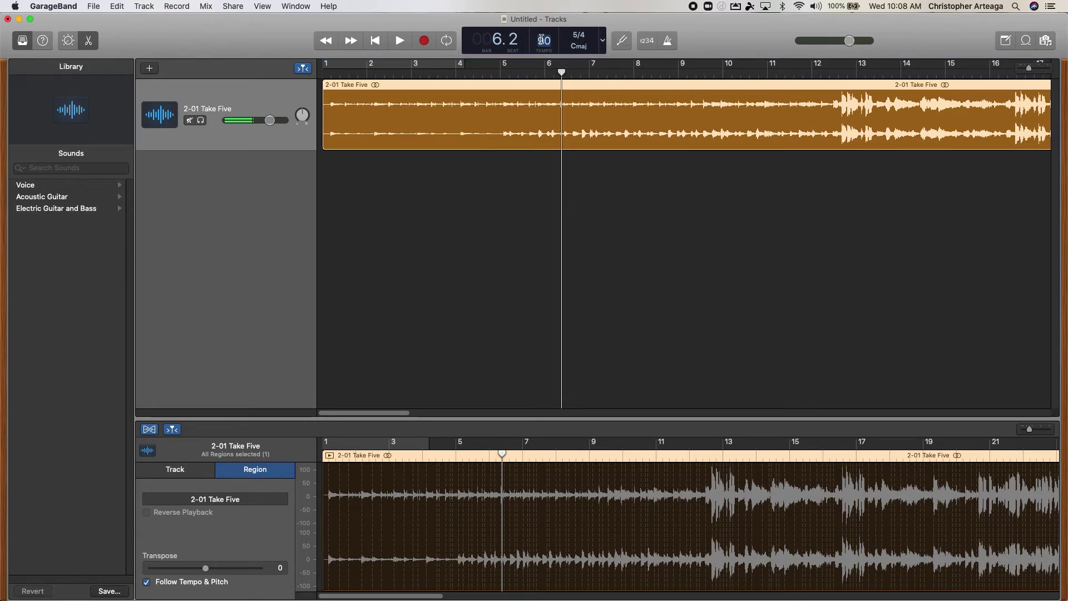
pyautogui.write('200')
pyautogui.press('Return')
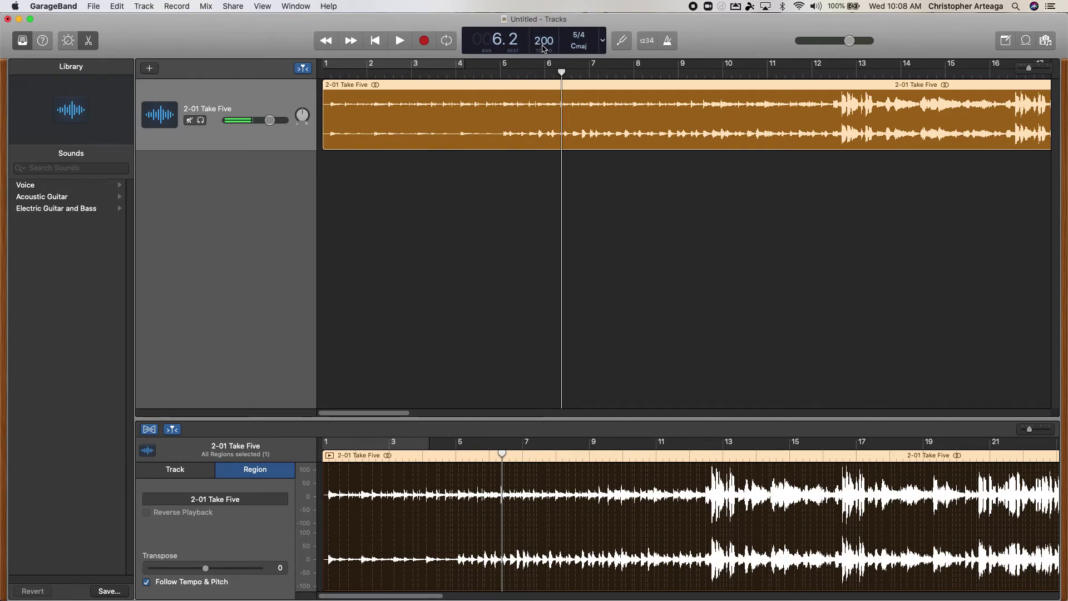
pyautogui.click(375, 40)
pyautogui.click(400, 40)
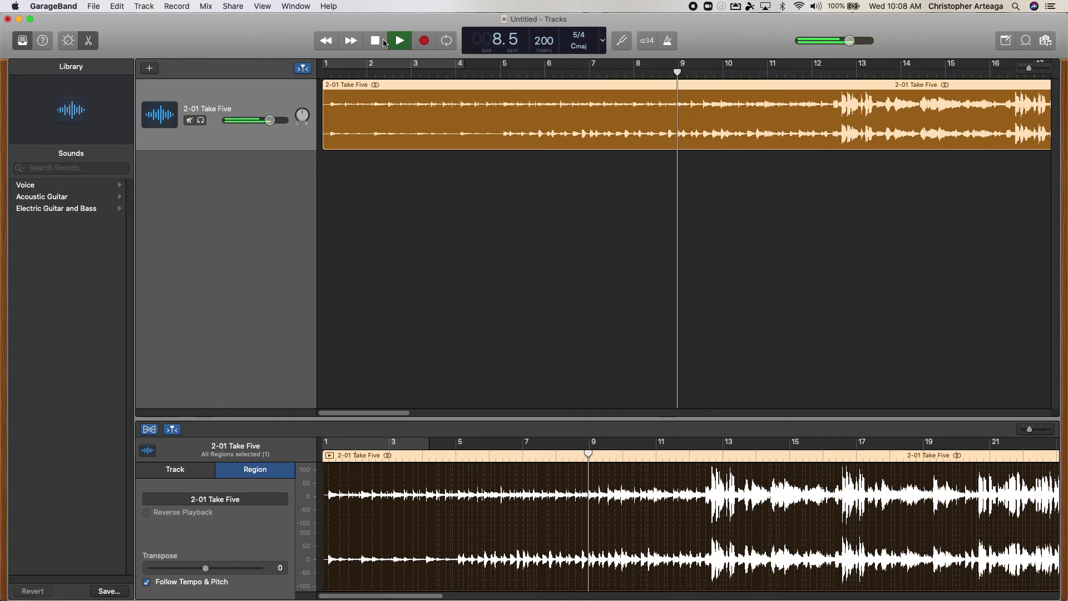
pyautogui.click(380, 42)
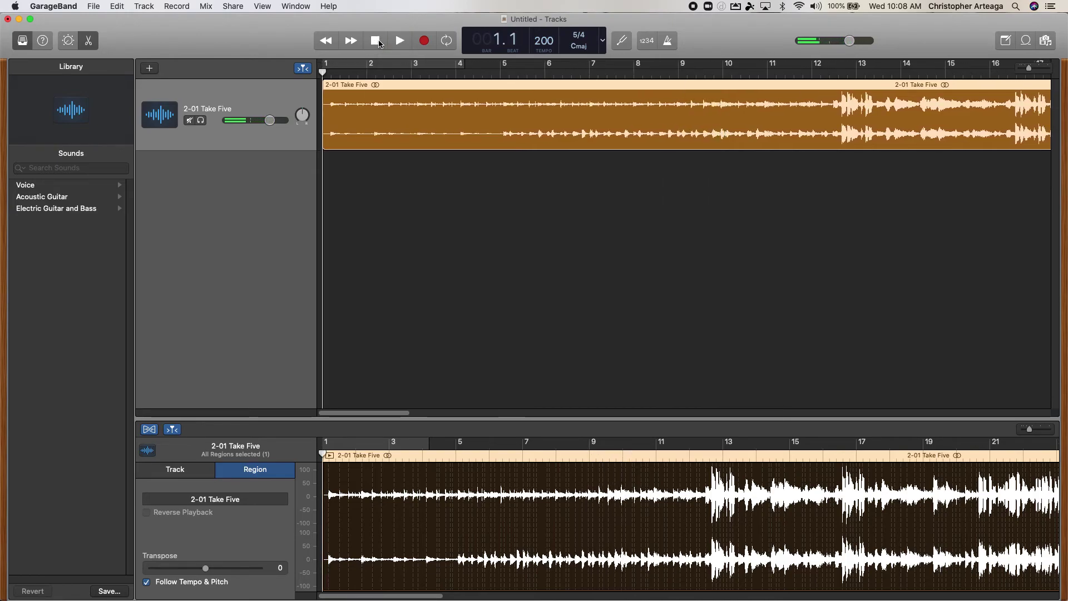
# Transpose the region up 6 semitones, restore tempo 165, and audition it from bar 12
pyautogui.doubleClick(545, 39)
pyautogui.moveTo(206, 570); pyautogui.dragTo(236, 570)
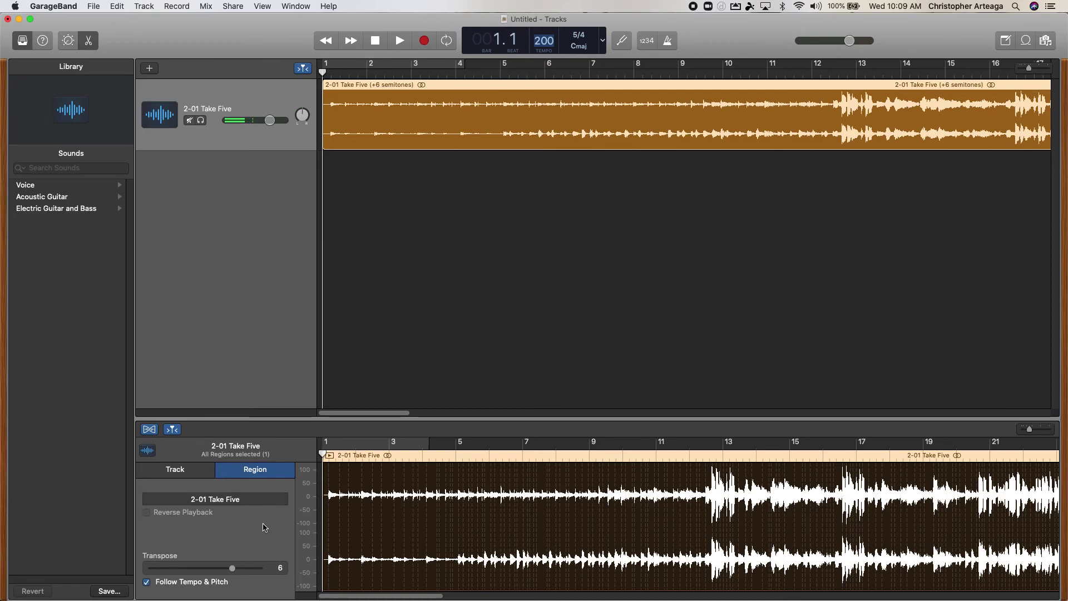
pyautogui.doubleClick(540, 39)
pyautogui.write('165')
pyautogui.press('Return')
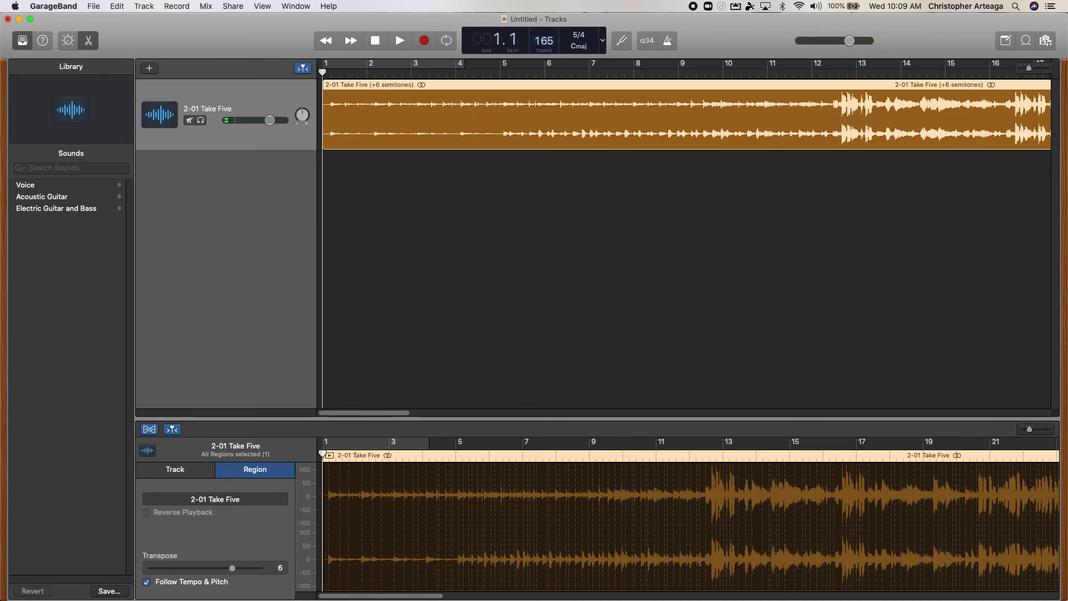
pyautogui.click(823, 72)
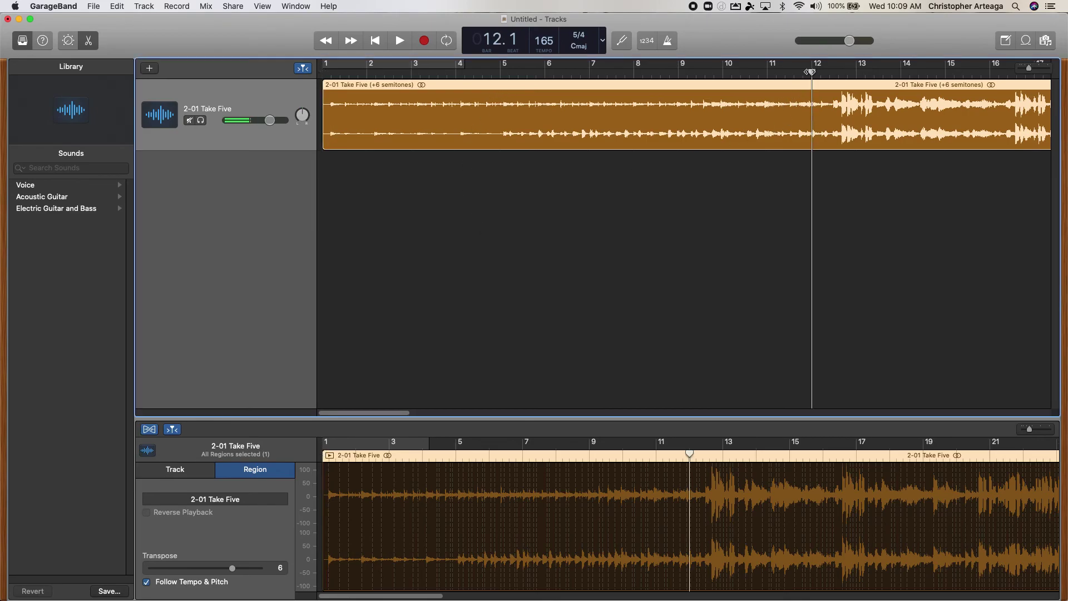
pyautogui.click(400, 40)
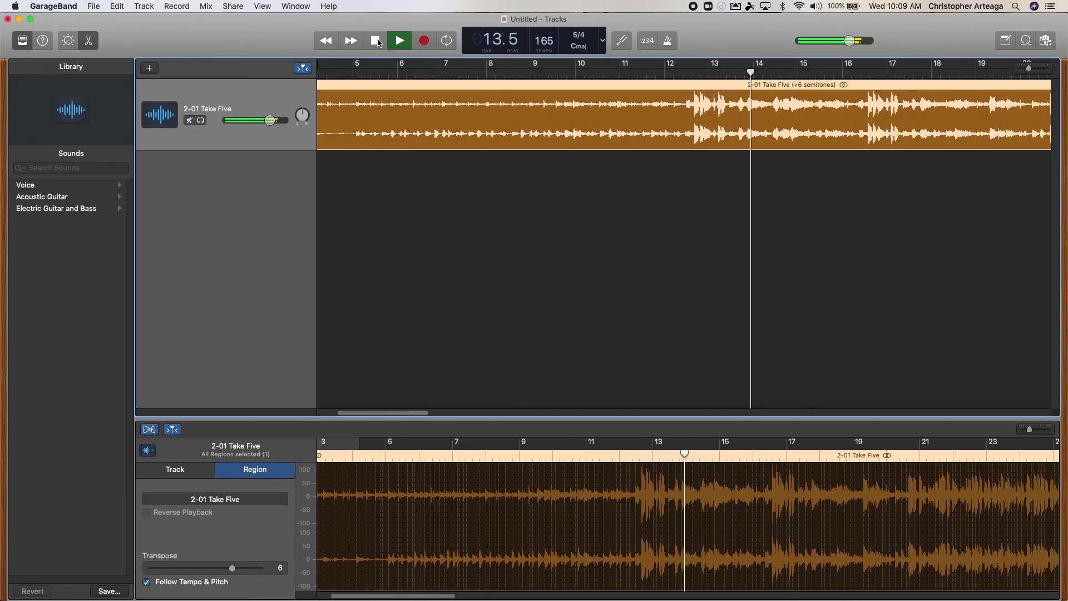
pyautogui.click(376, 40)
# Lower the transposition to +2 semitones, audition it, then disable Follow Tempo & Pitch
pyautogui.click(232, 570)
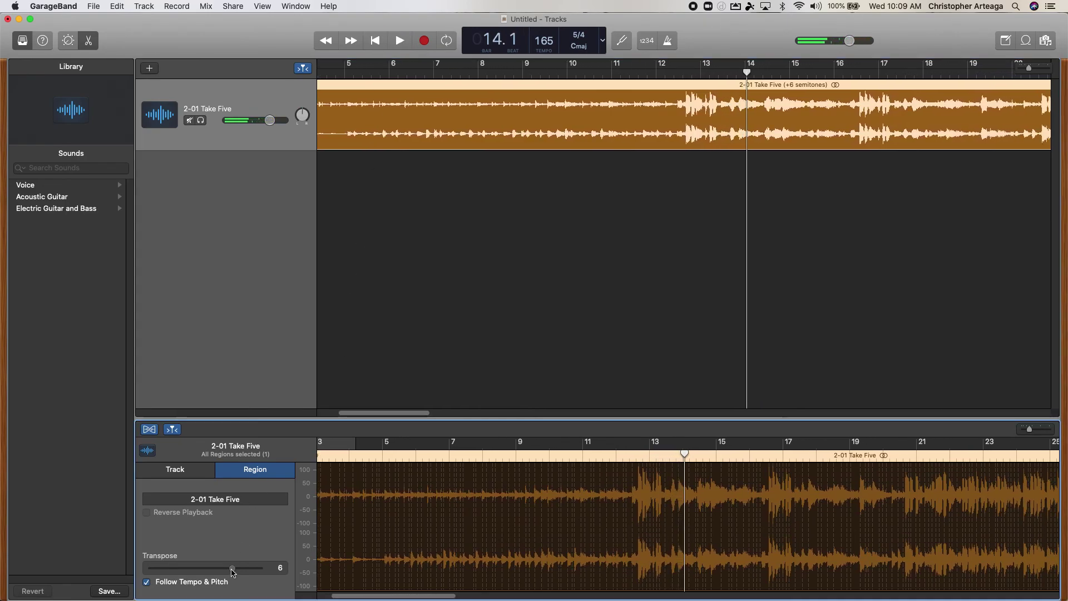
pyautogui.moveTo(232, 572); pyautogui.dragTo(214, 570)
pyautogui.click(400, 41)
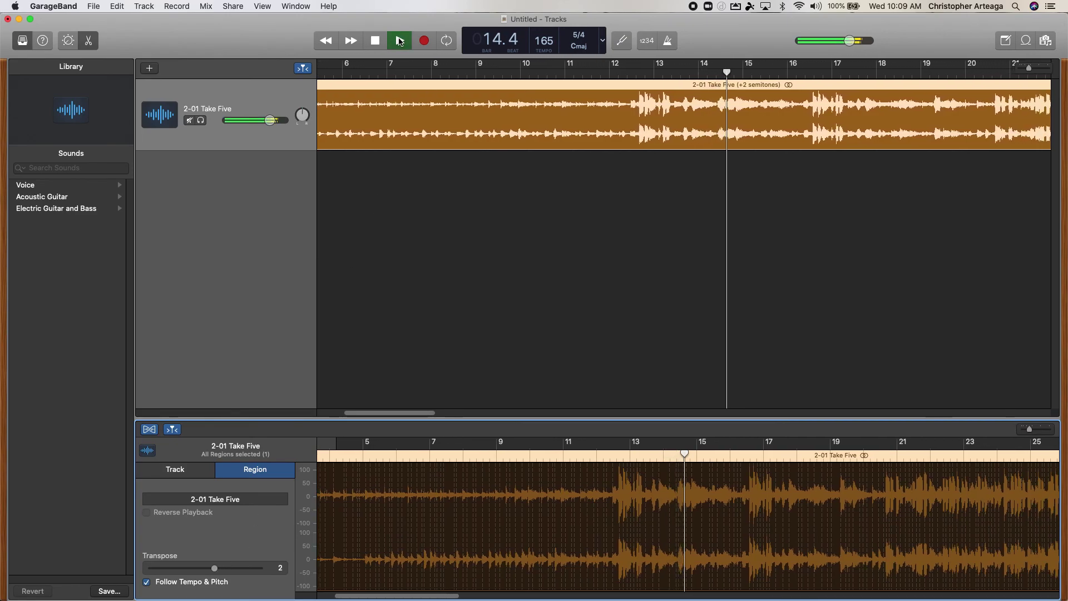
pyautogui.click(378, 42)
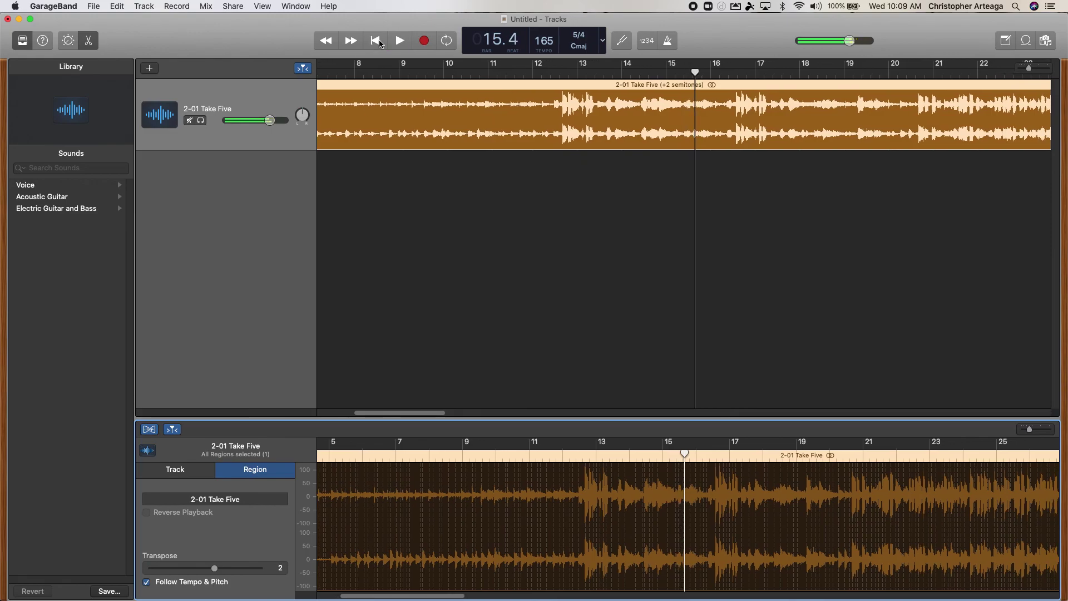
pyautogui.click(208, 580)
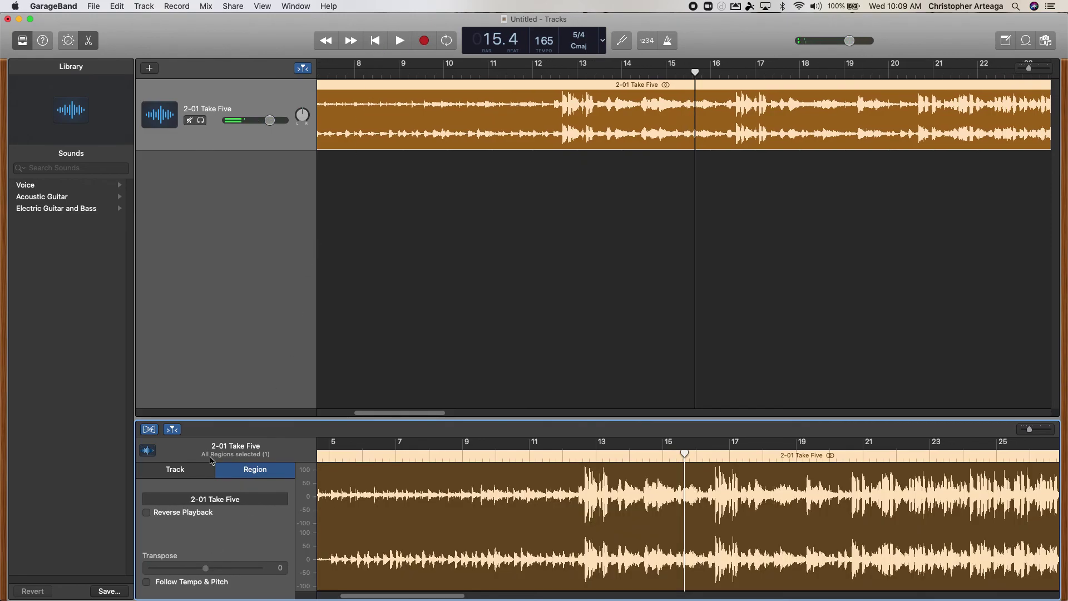